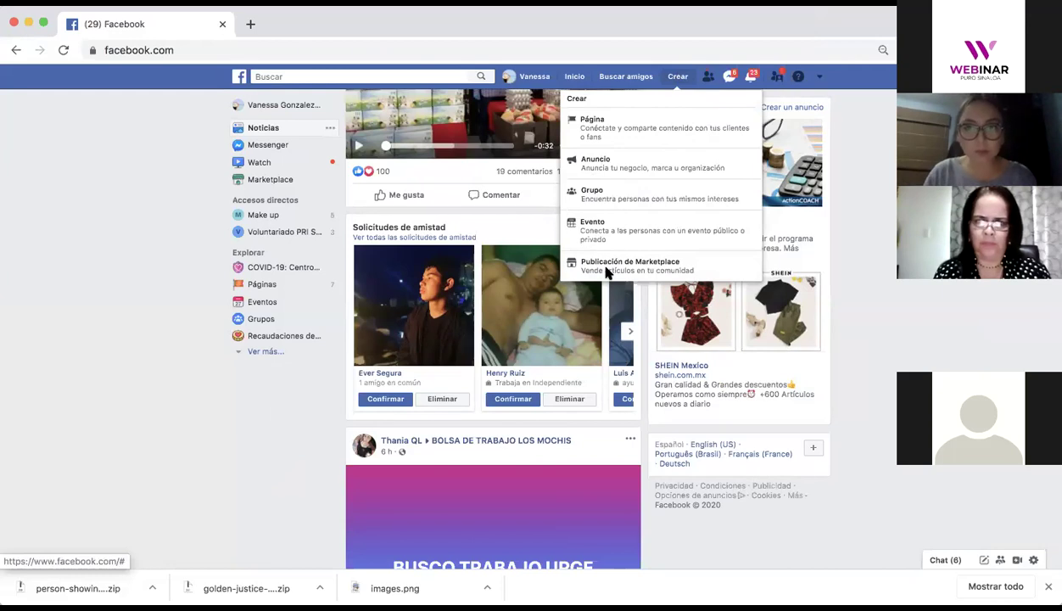
- Start a new Marketplace listing to reach the ¿Qué anuncias? item, vehicle or property chooser
left_click(607, 270)
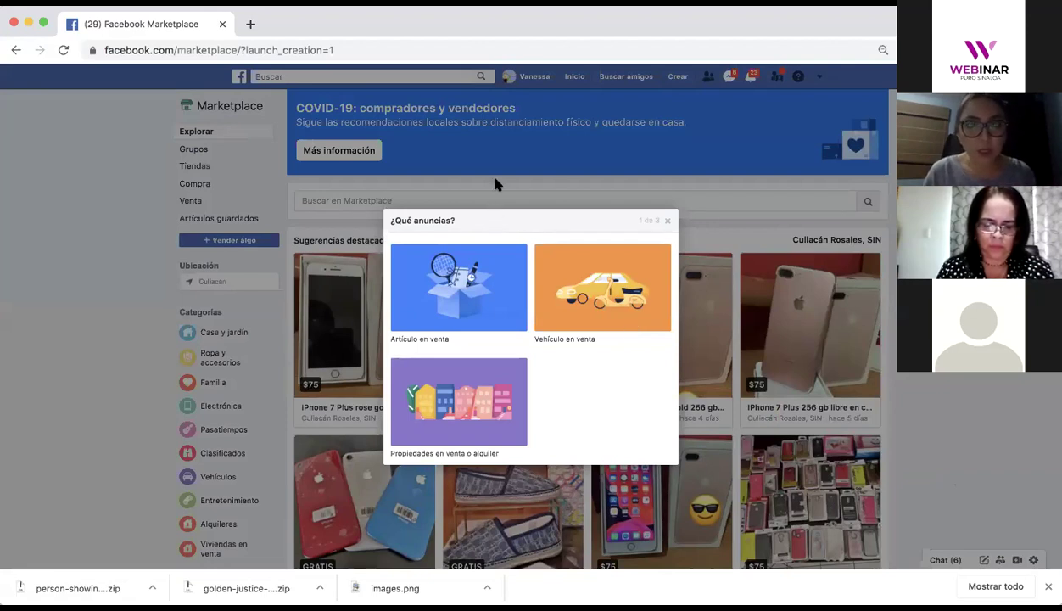
triple_click(419, 224)
left_click(420, 225)
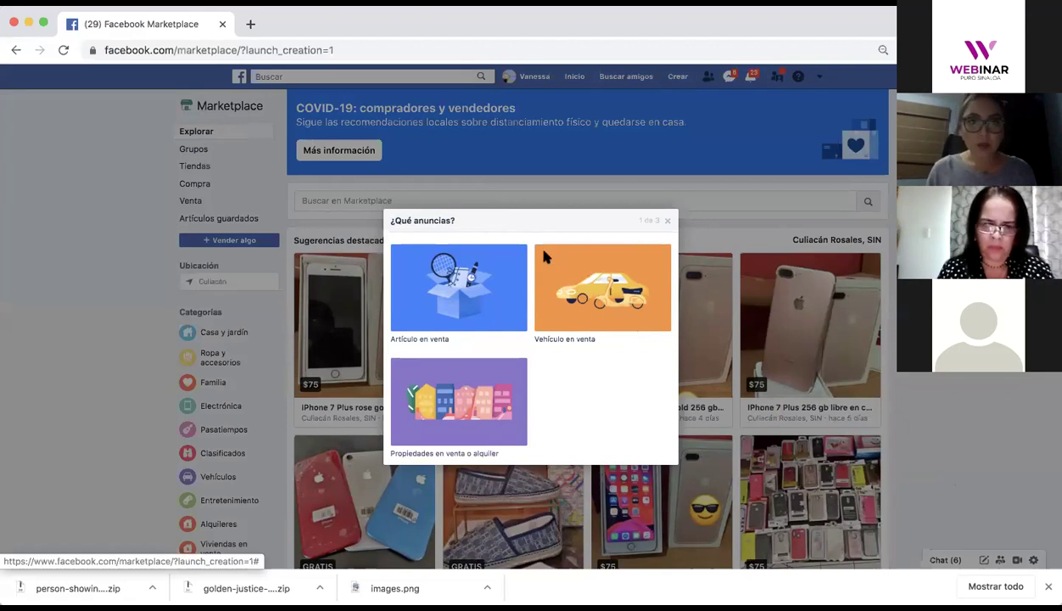
- Choose Artículo en venta and set the listing category to Bicicletas
left_click(457, 284)
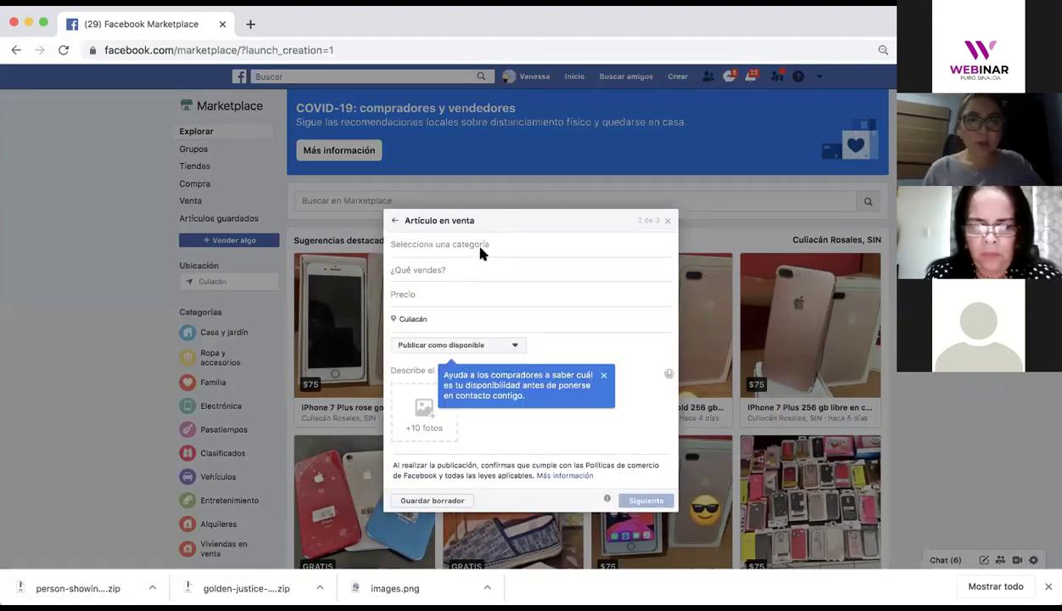
left_click(481, 252)
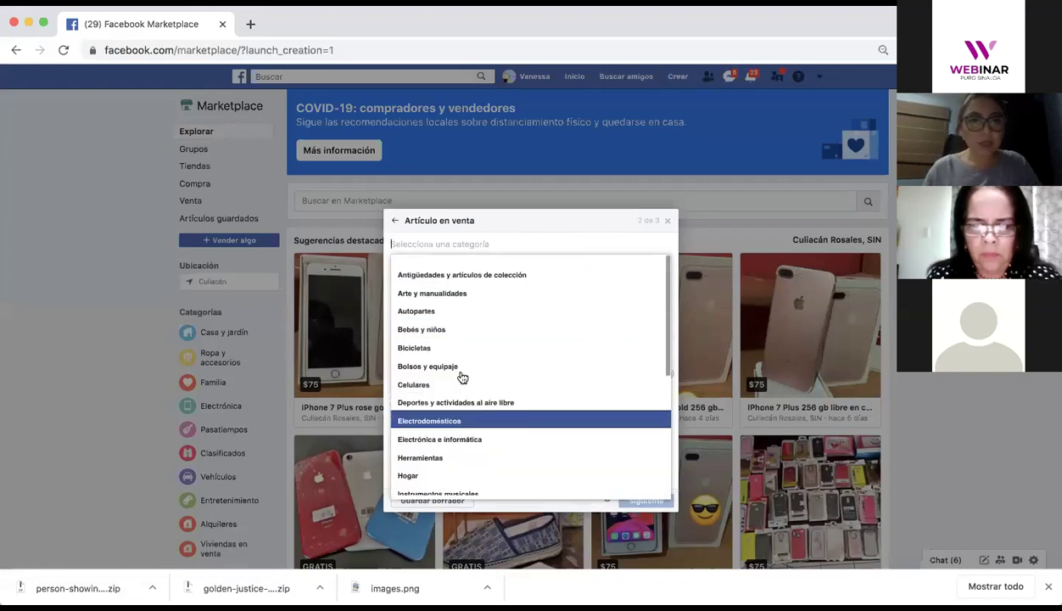
left_click(444, 348)
- Enter title 'un bici' and price 0, then select the Culiacán location
left_click(424, 270)
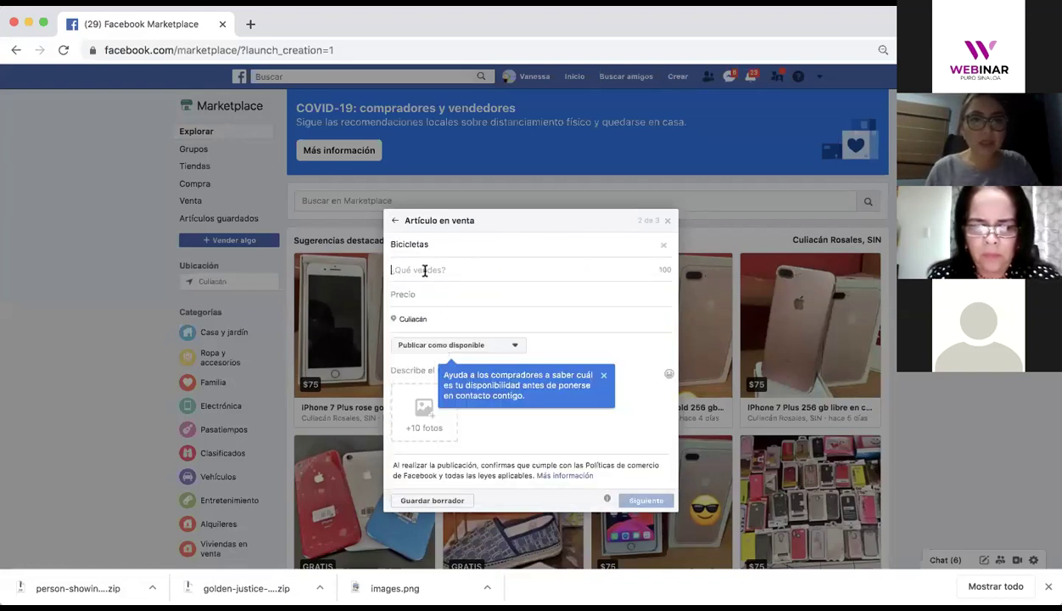
type("un bici")
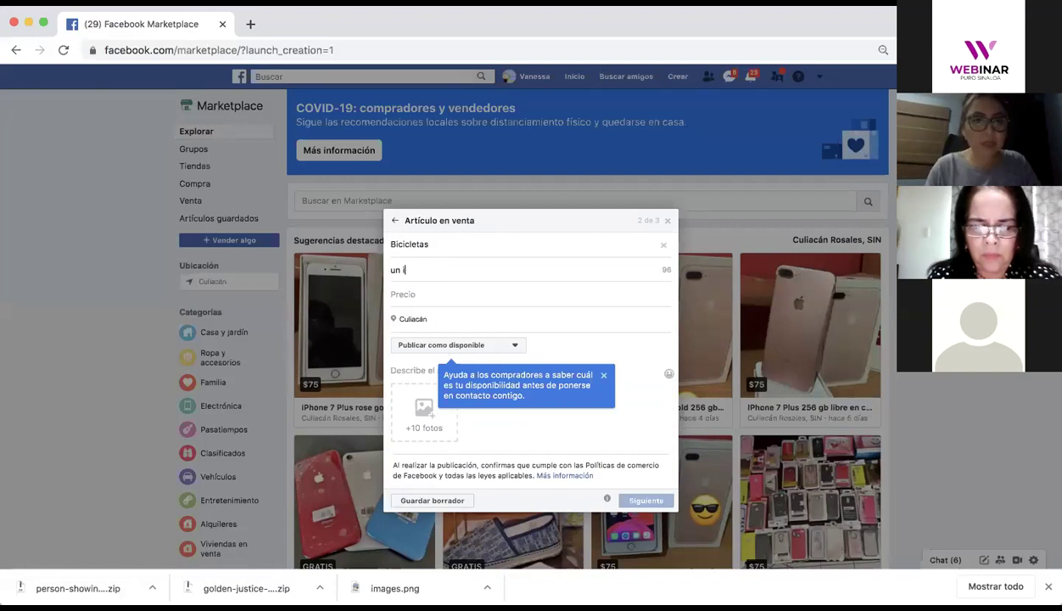
left_click(417, 297)
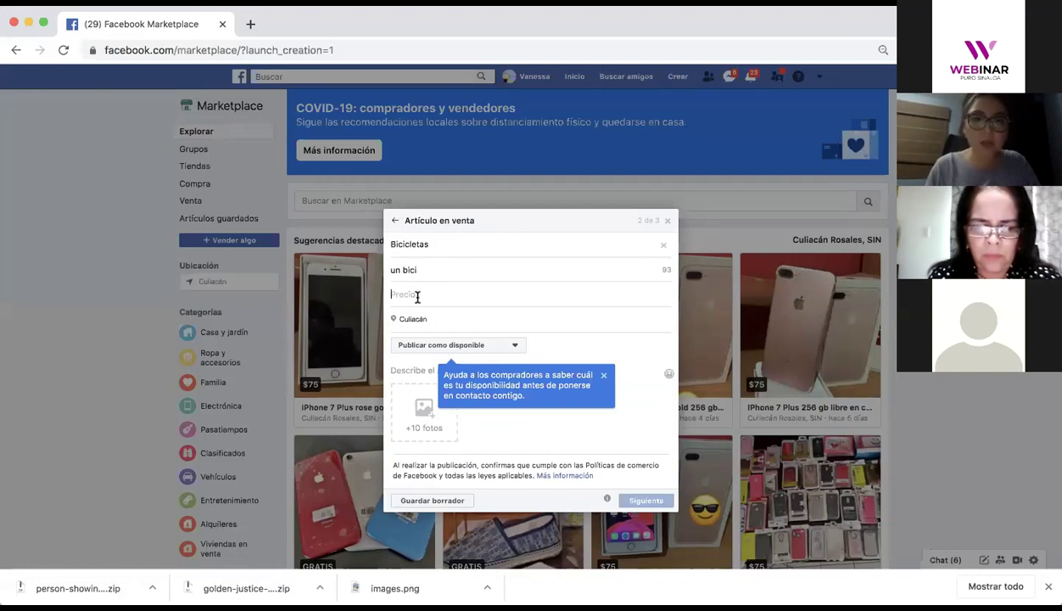
type("0")
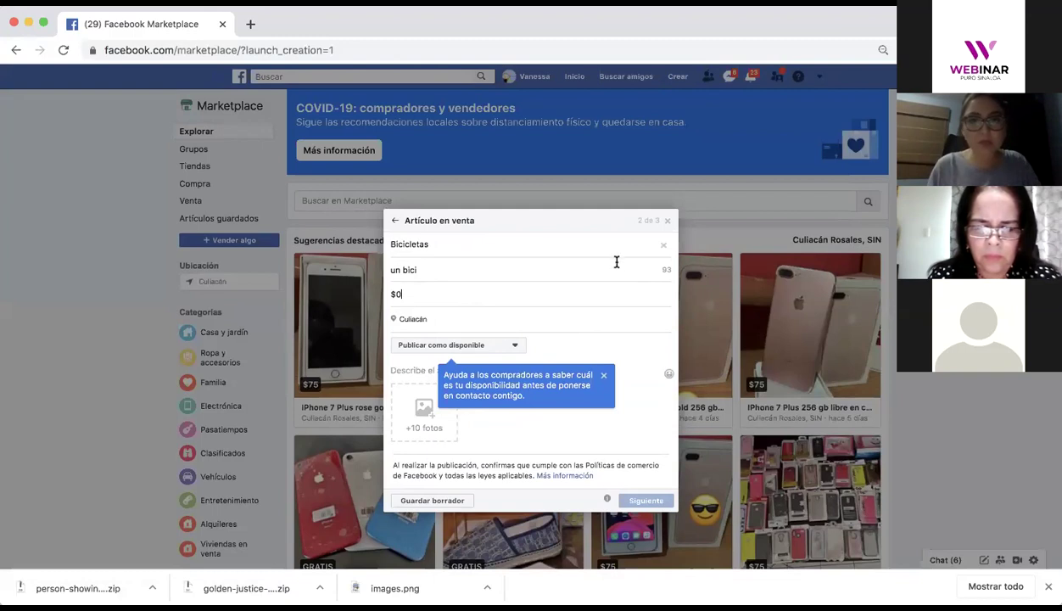
scroll(509, 215, "down", 1)
scroll(512, 214, "up", 1)
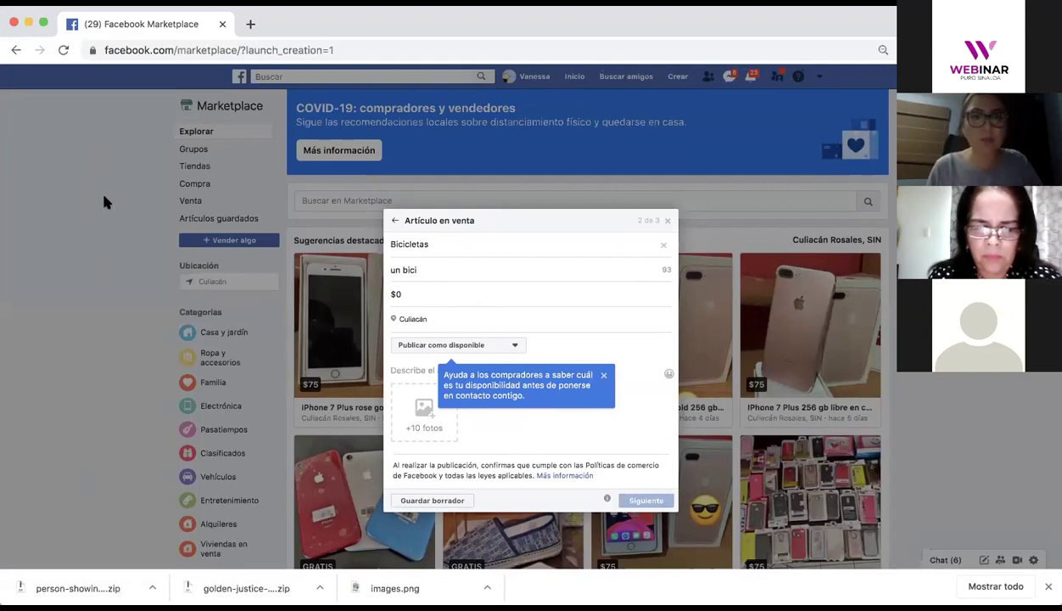
left_click(450, 314)
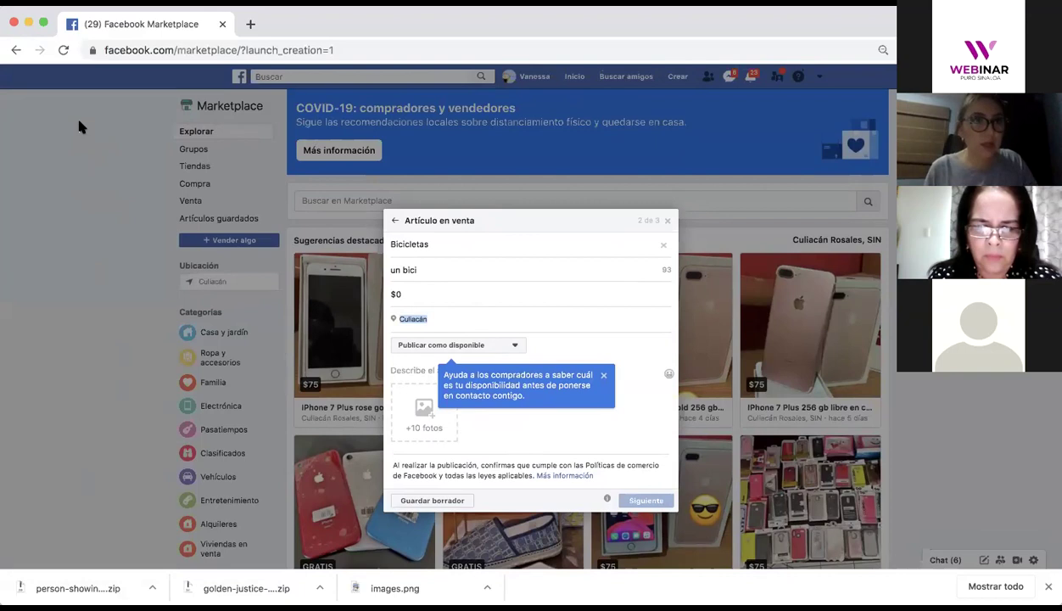
- Back out of the unfinished bicycle listing and confirm Descartar to discard it
left_click(395, 221)
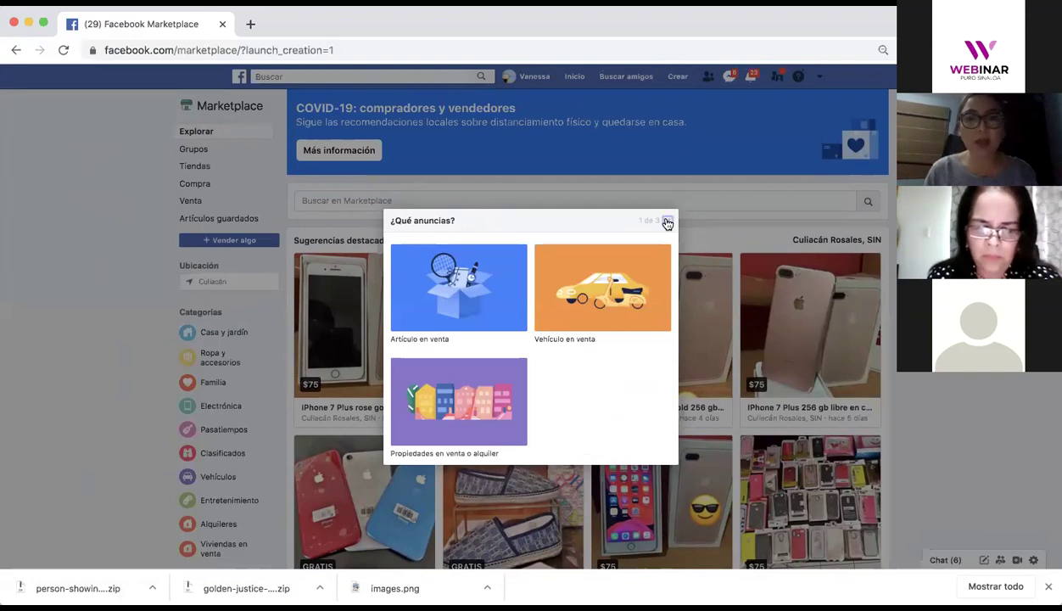
left_click(387, 169)
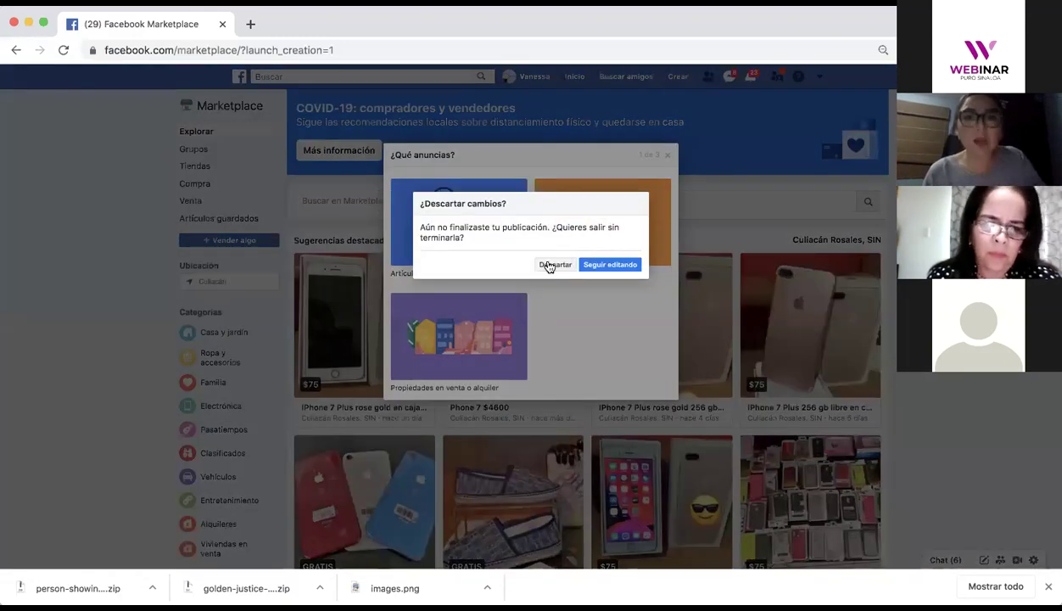
left_click(548, 266)
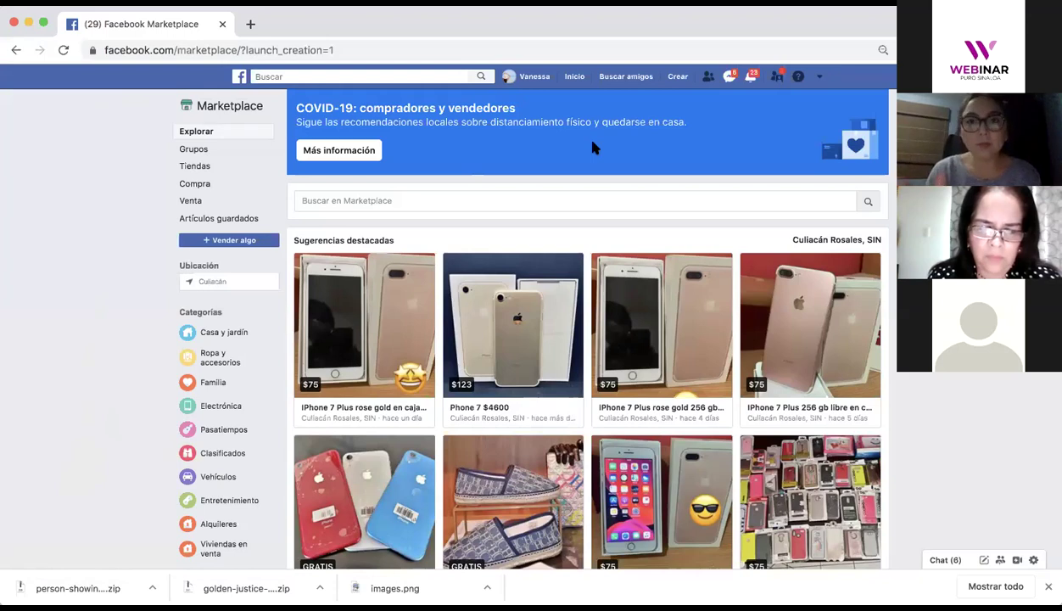
- Start a new ad campaign, then switch to slide 4 of the MODULO III presentation
left_click(677, 80)
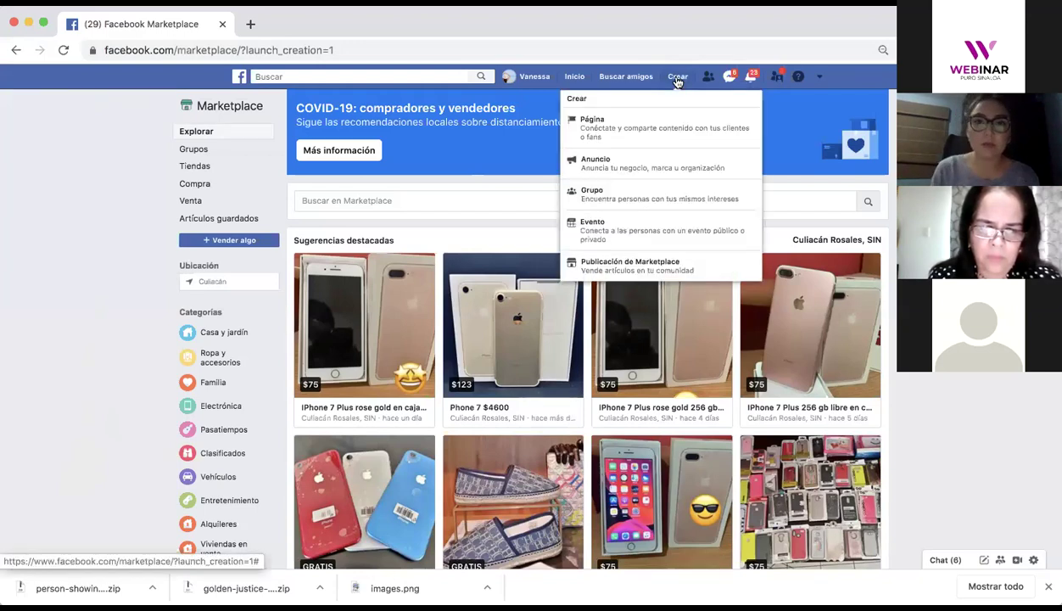
left_click(625, 166)
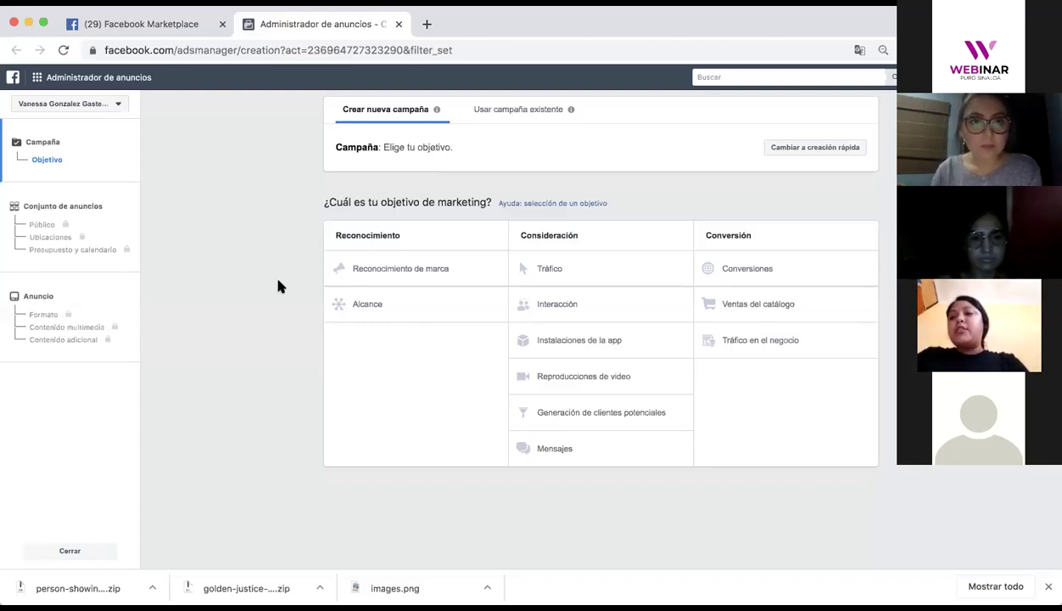
key("super+Tab")
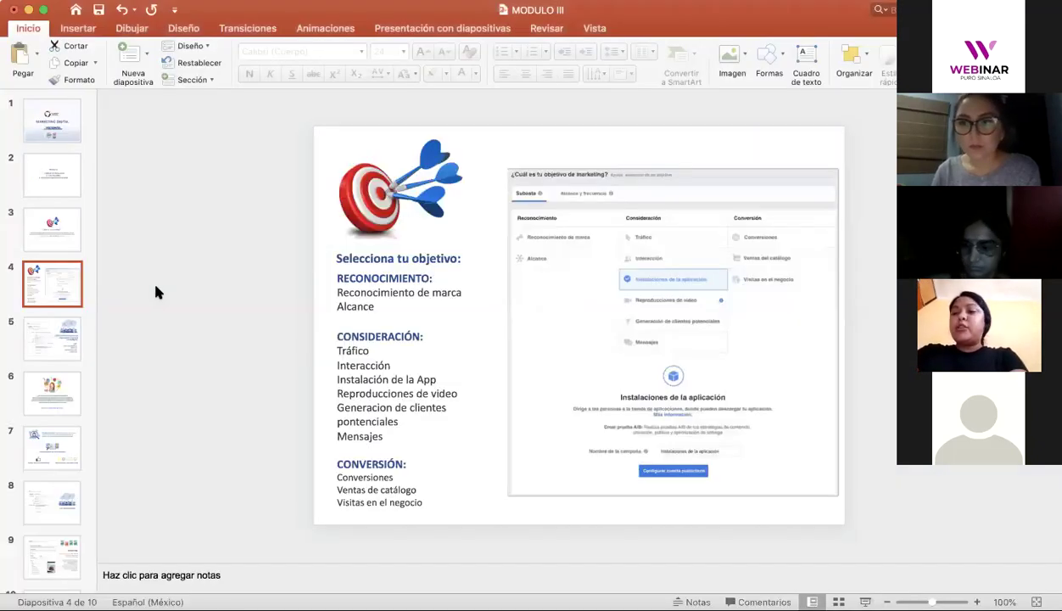
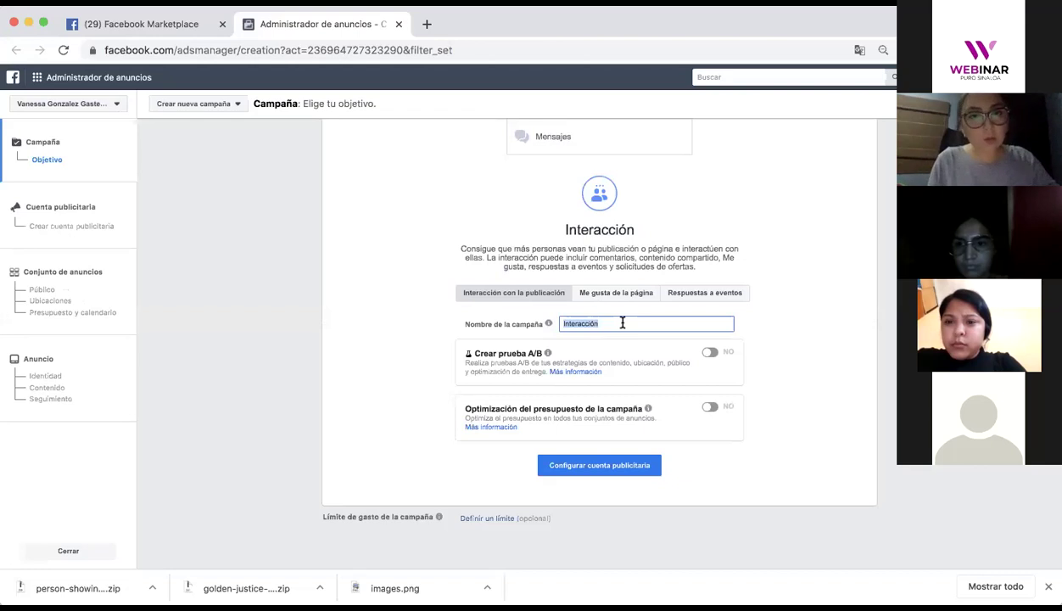
- Enter 'CAMPAÑA DIA DEL PADRE' as the campaign name under the Interacción objective
type("CA")
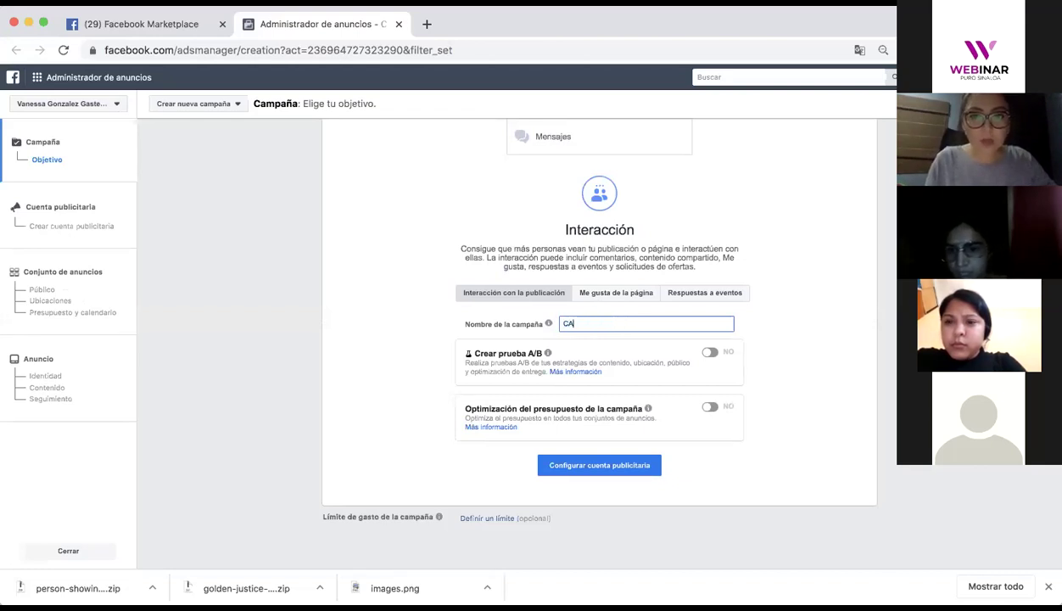
type("MPAÑA DIA DEL PADRE")
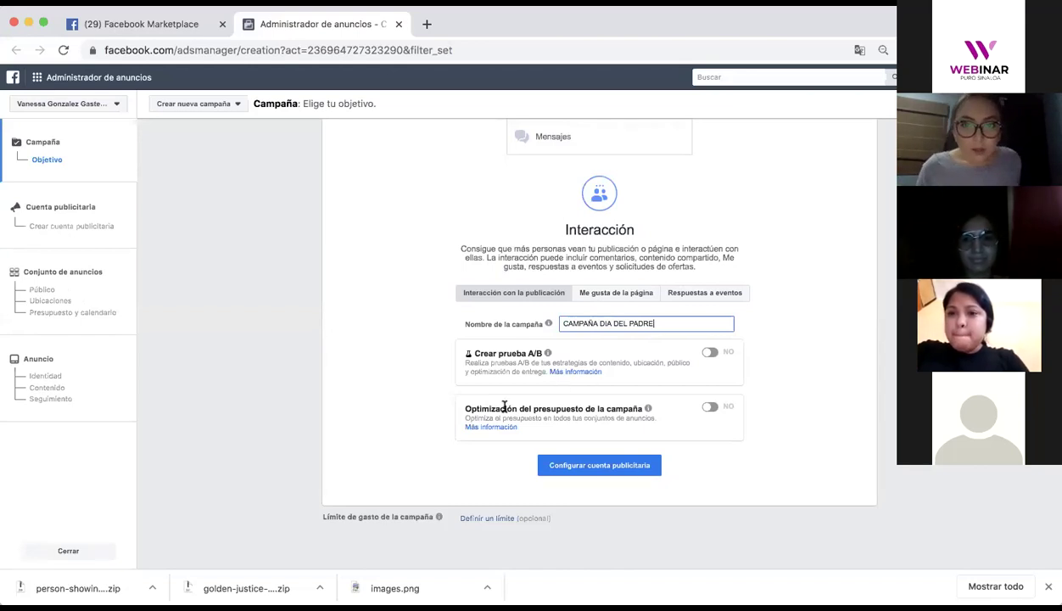
mouse_move(516, 347)
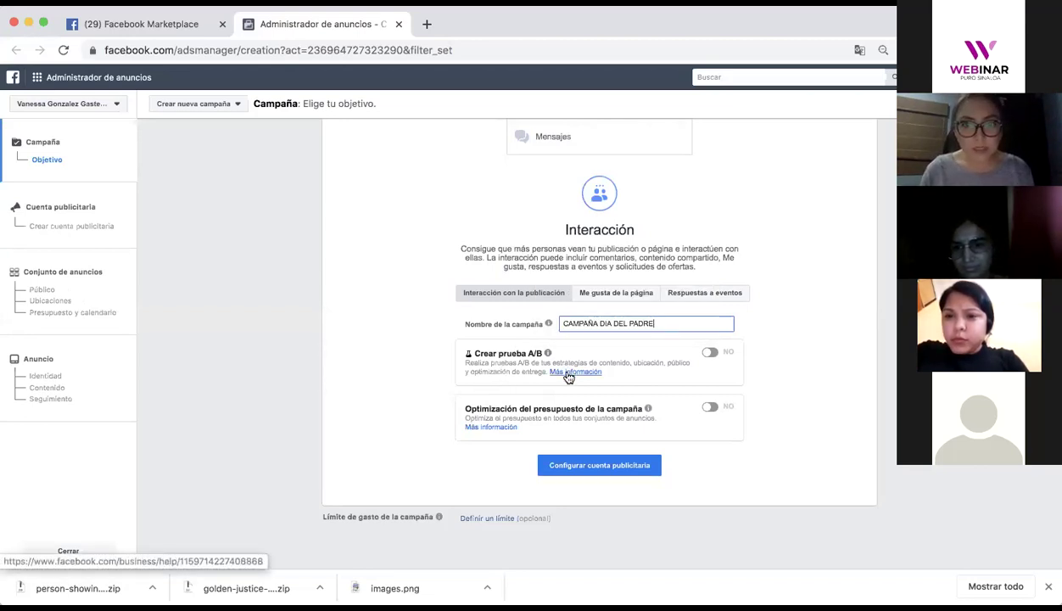
- Read the A/B test help article, then continue to the ad account setup
left_click(466, 364)
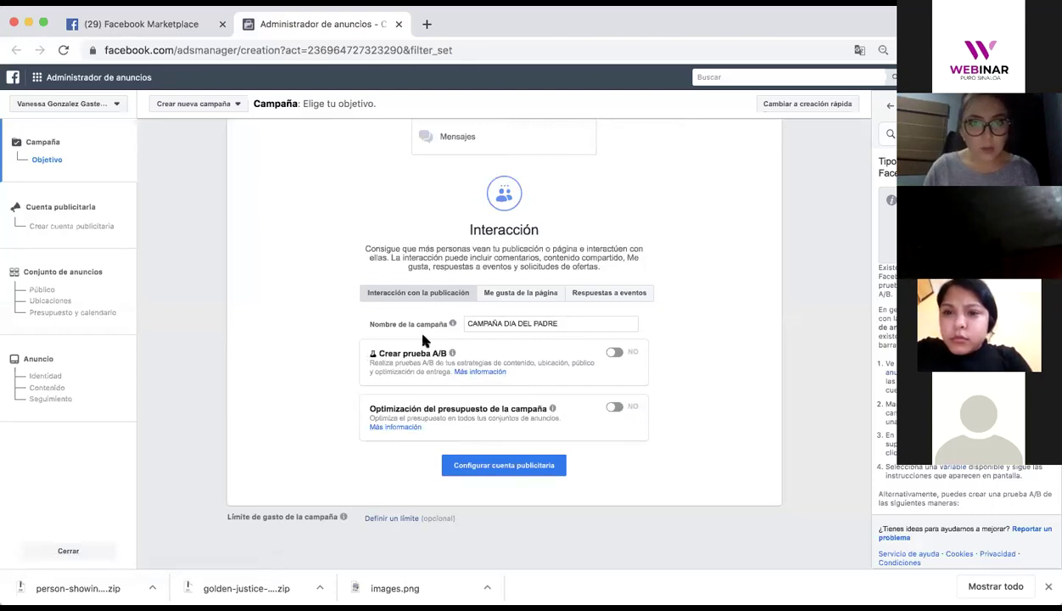
mouse_move(440, 339)
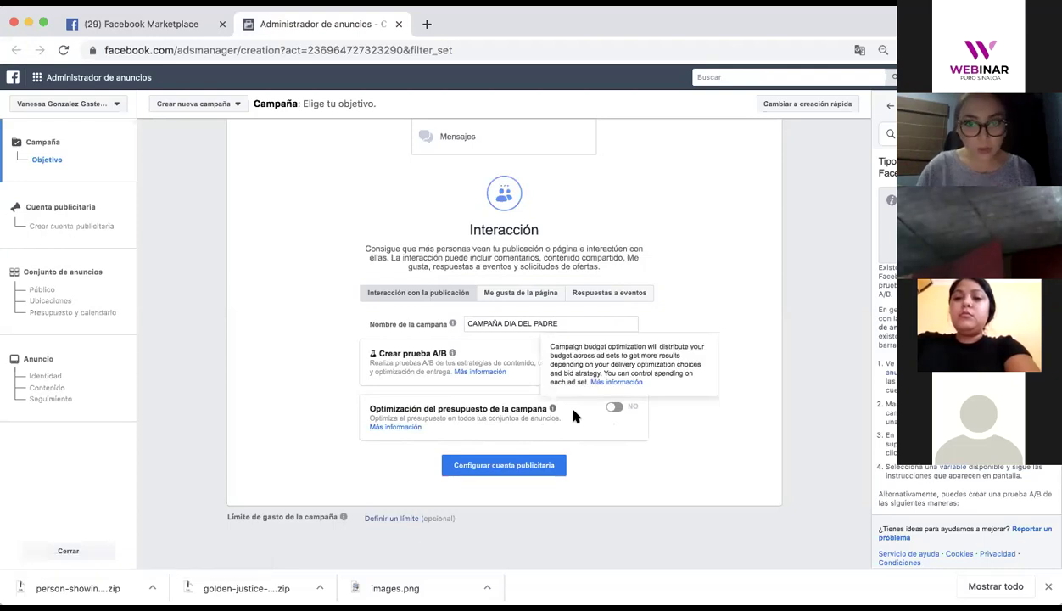
left_click(514, 466)
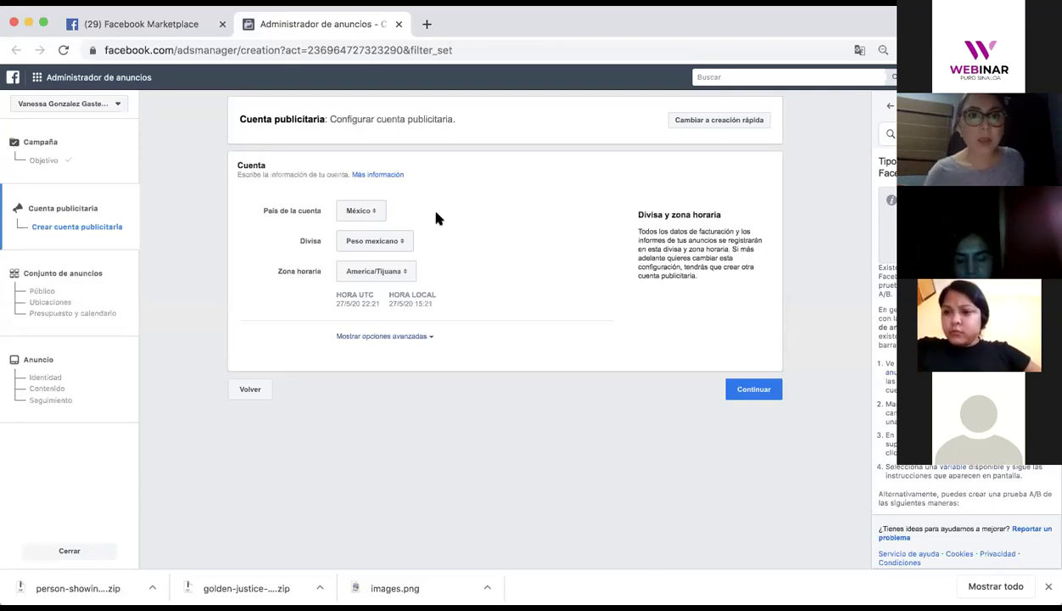
- Keep Peso mexicano as the currency and set the time zone to America/Mazatlan
left_click(386, 236)
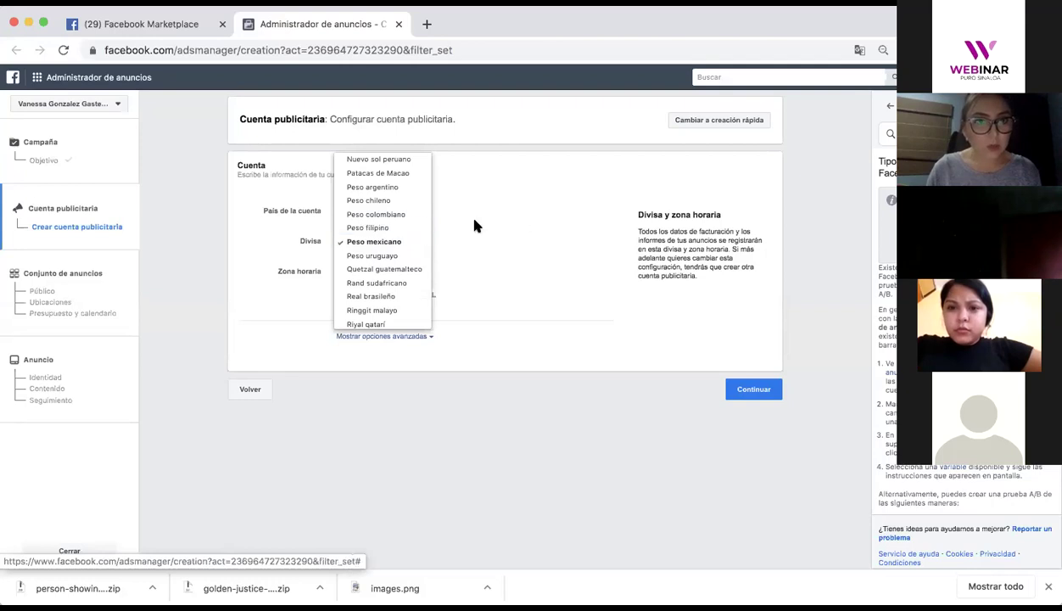
left_click(462, 210)
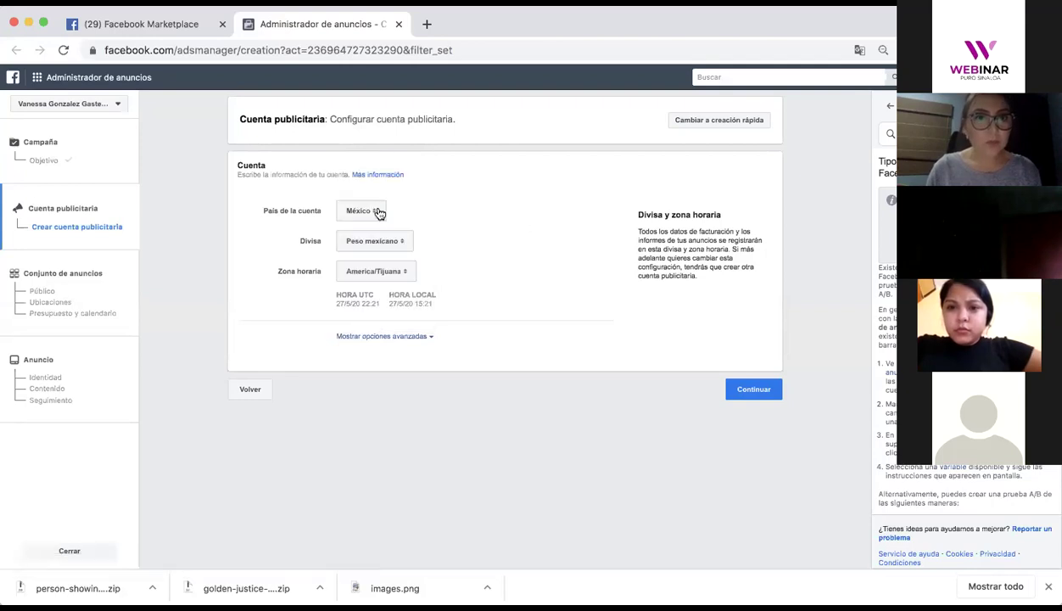
left_click(372, 273)
left_click(362, 297)
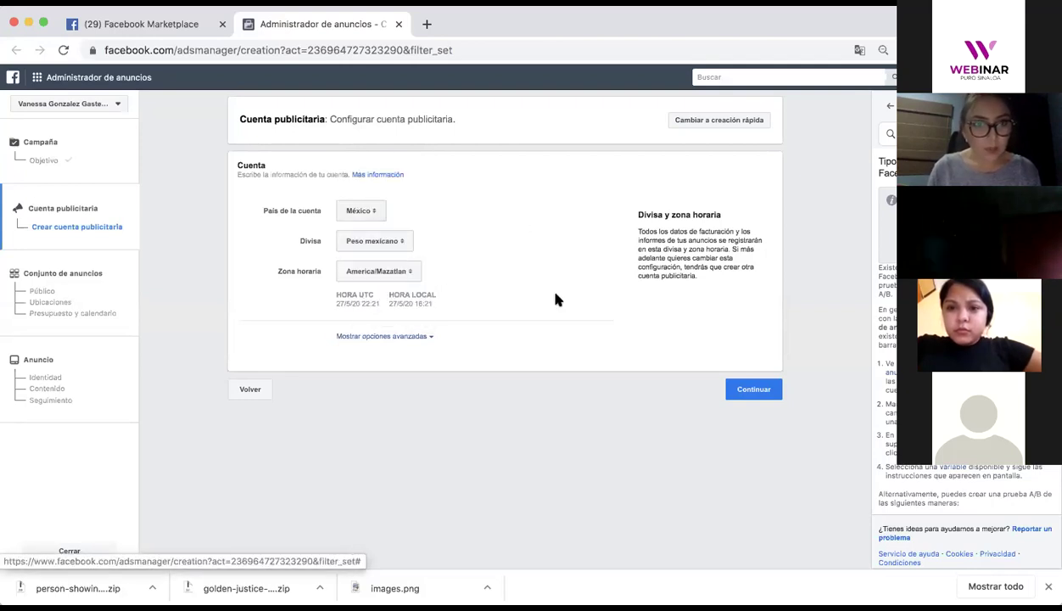
- Under advanced options, replace the ad account name with the advertiser's full name
left_click(416, 338)
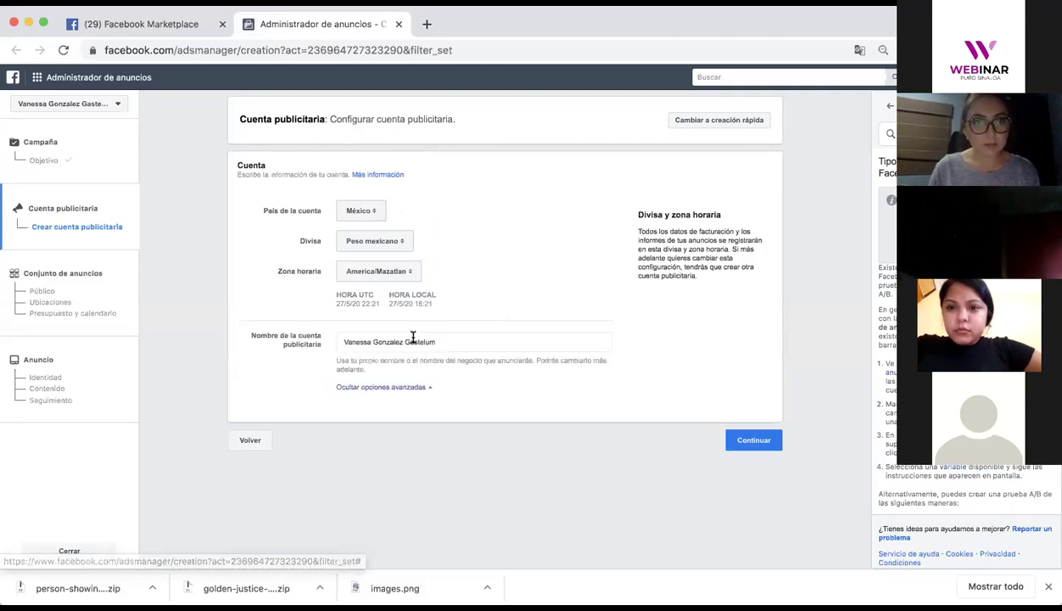
triple_click(479, 340)
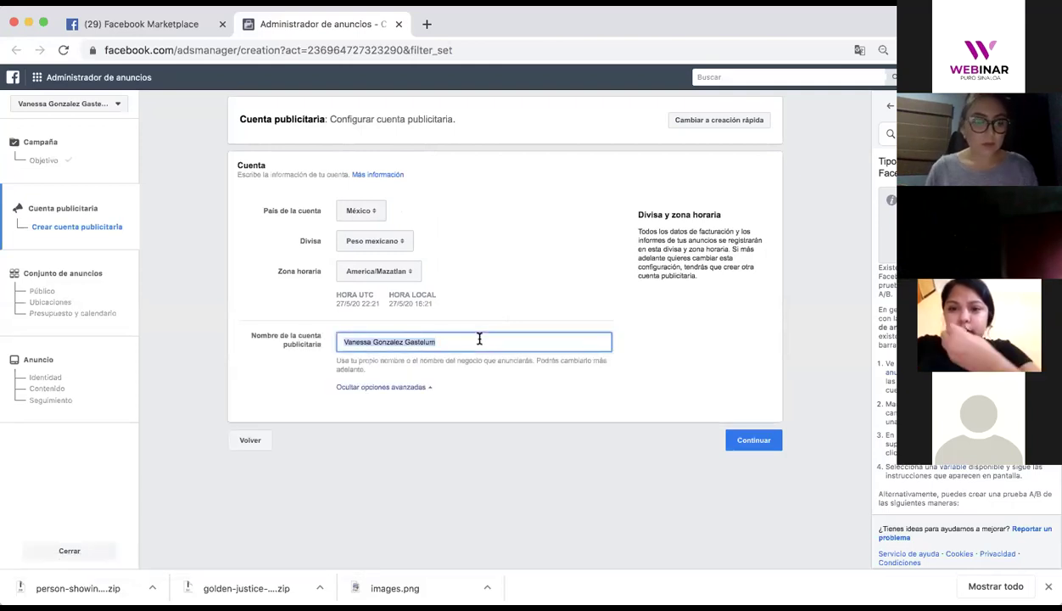
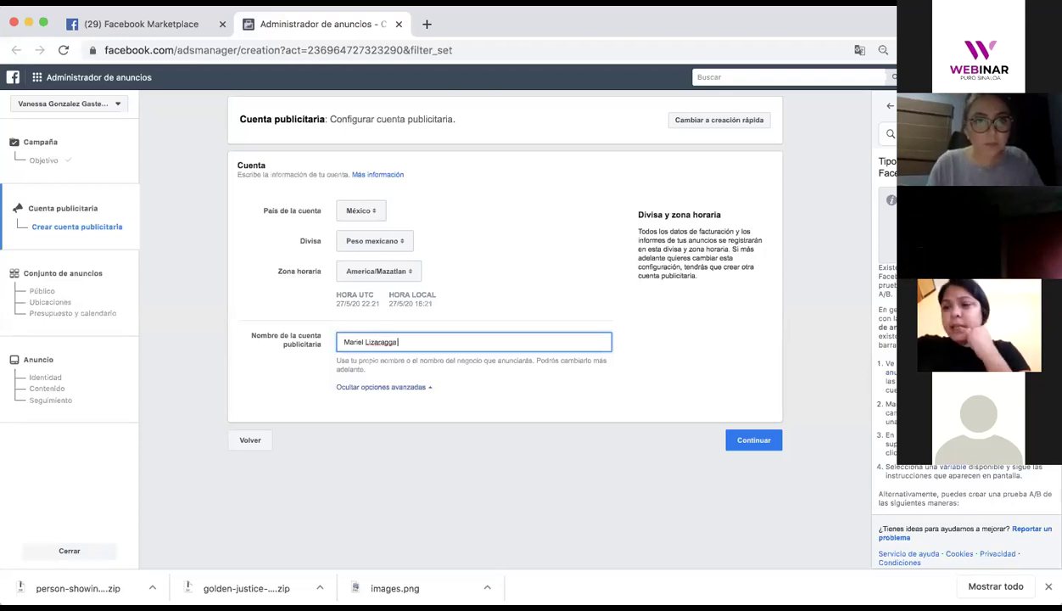
left_click(553, 282)
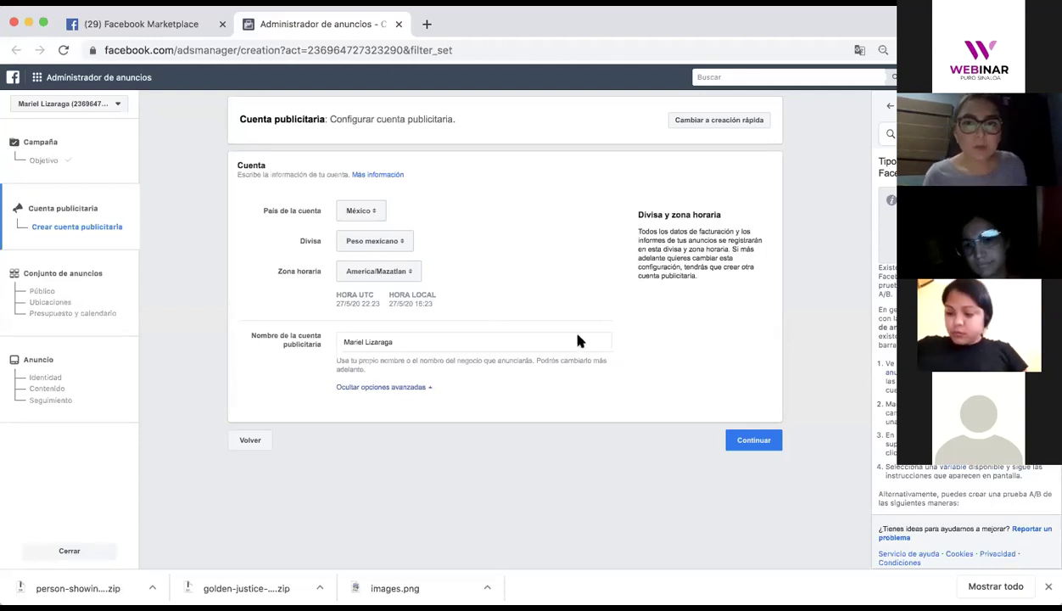
- Continue to the ad set and rename it from MX - 18+ to DIA DEL PADRE
left_click(750, 441)
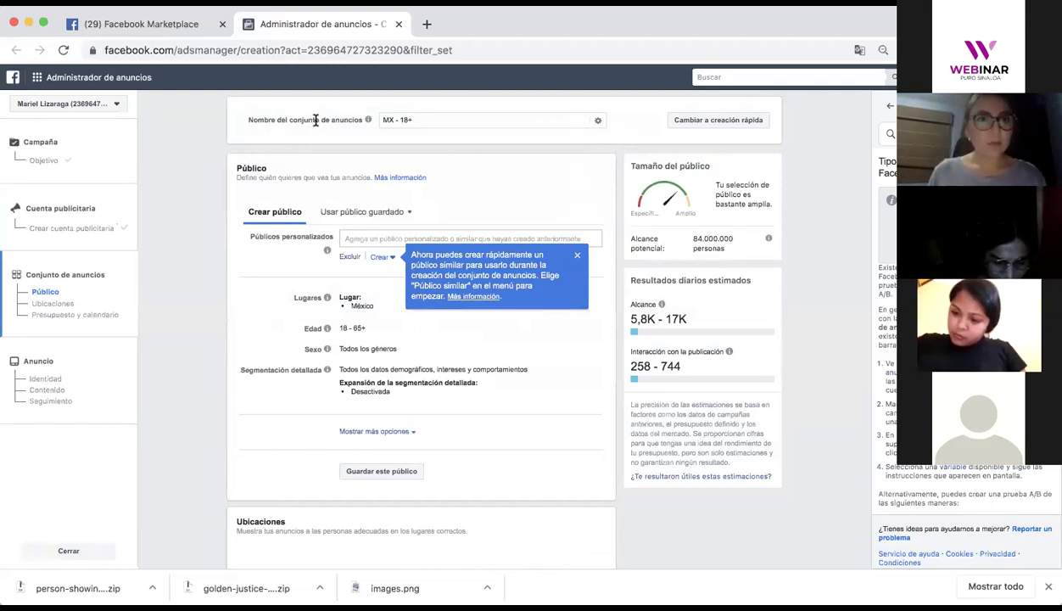
triple_click(416, 119)
type("DIA DEL PADRE")
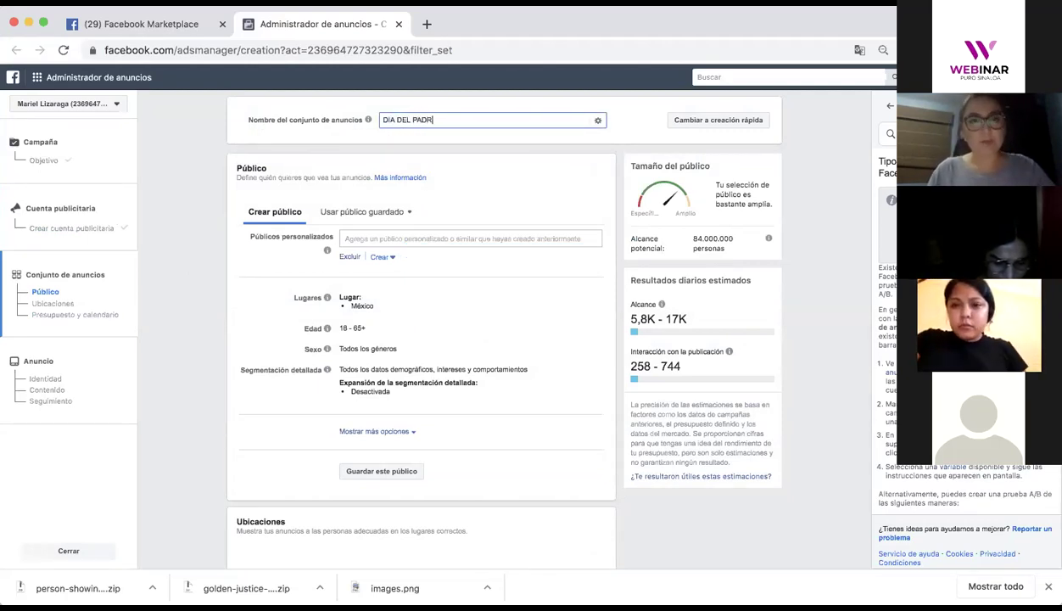
left_click(599, 121)
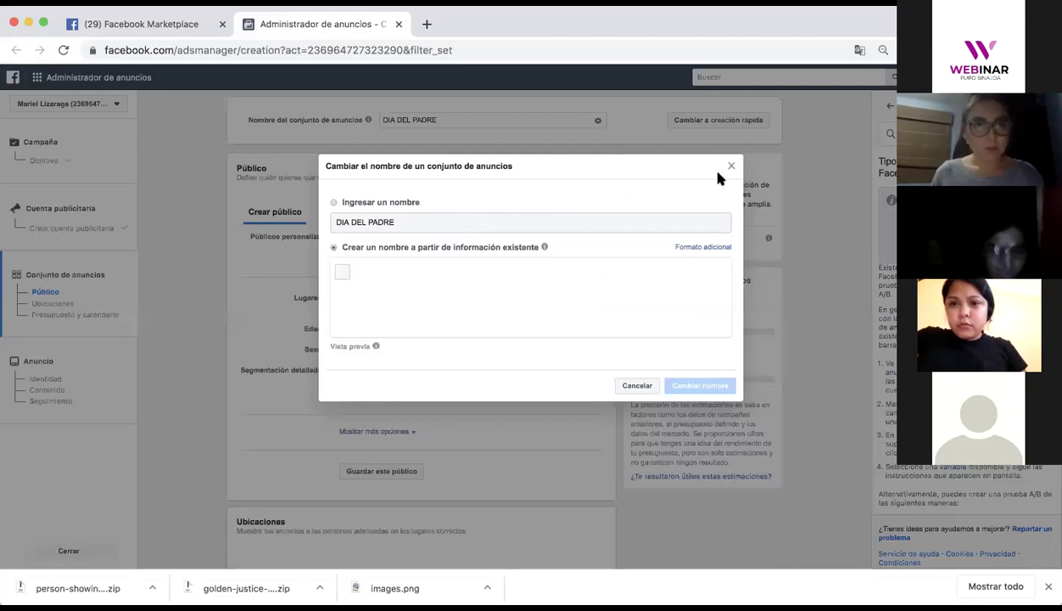
- Cancel the ad set renaming dialog, keeping DIA DEL PADRE as the name
left_click(270, 212)
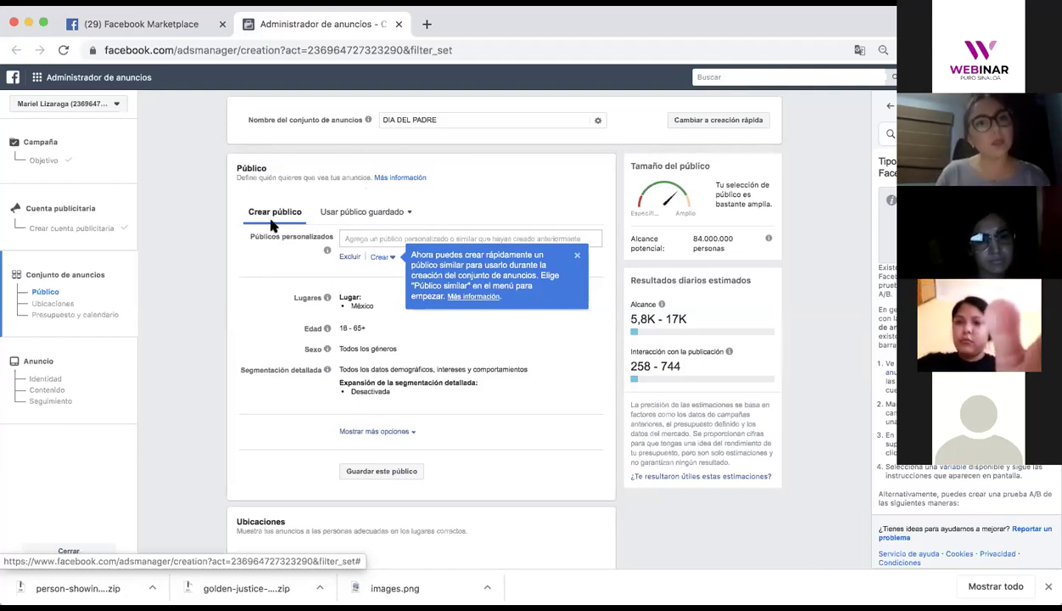
- Check the empty custom audience list and new-audience choices, then close without creating one
left_click(359, 241)
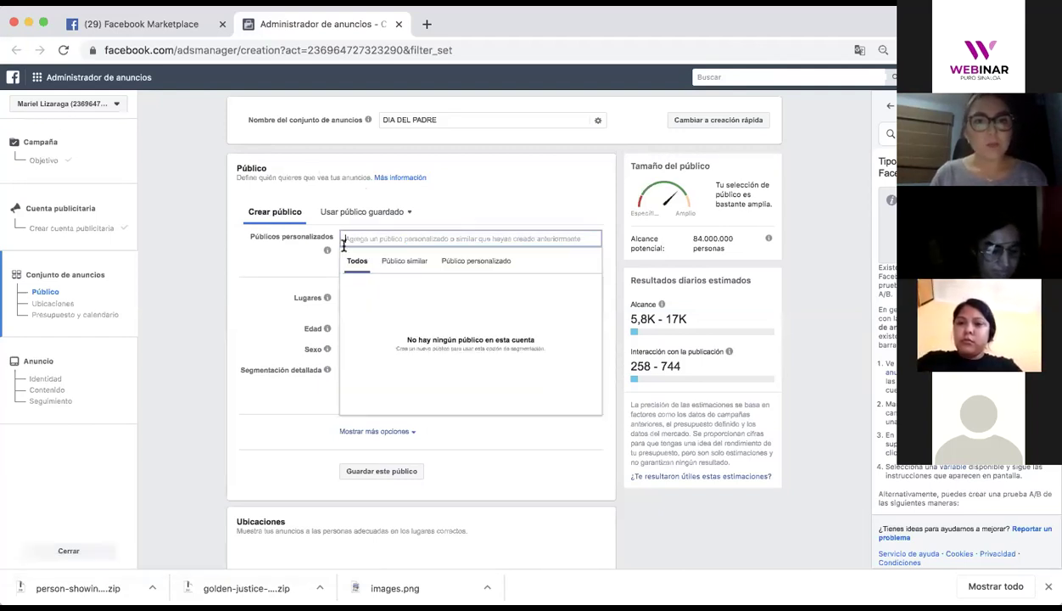
left_click(498, 229)
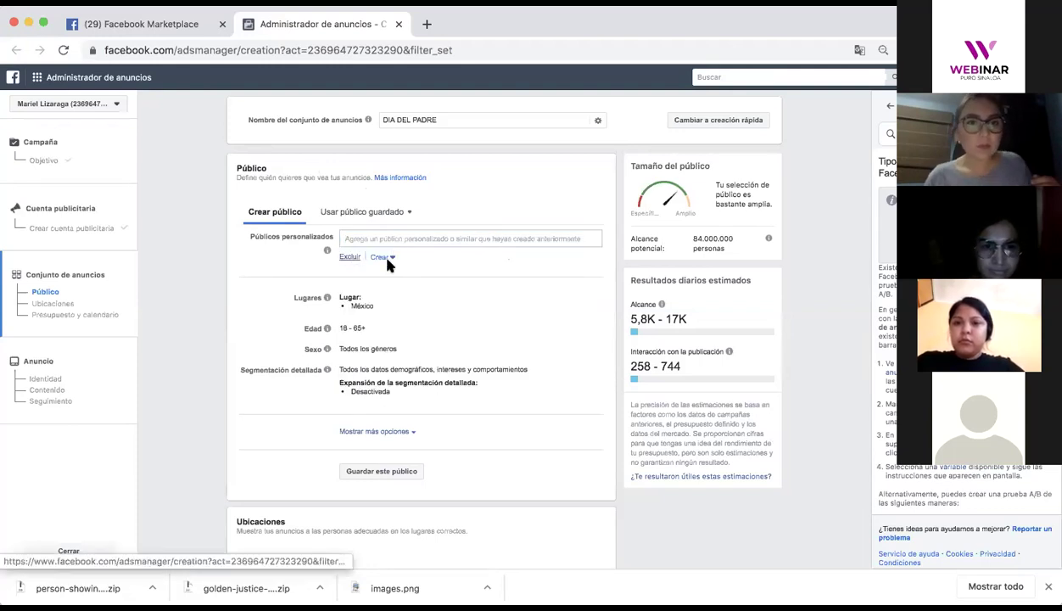
left_click(382, 257)
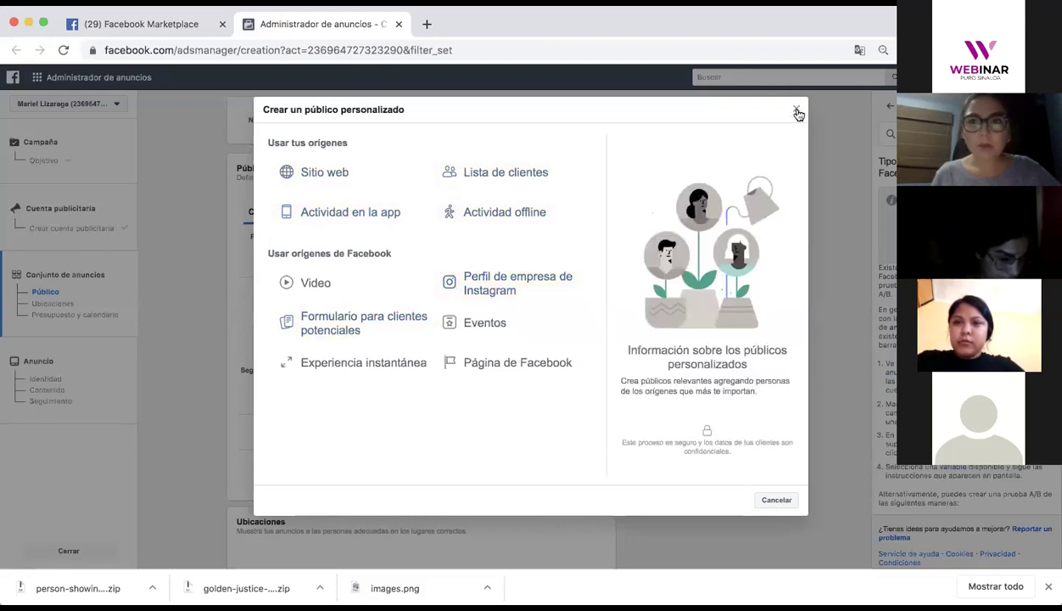
left_click(259, 285)
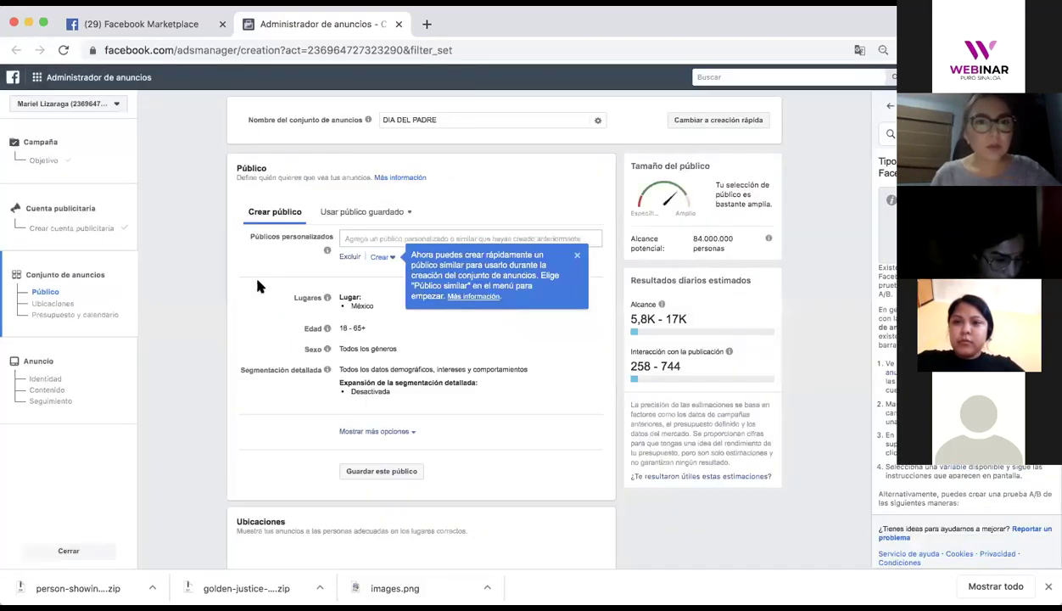
- Check the custom audience list and expand the Lugares location editor showing México
left_click(363, 241)
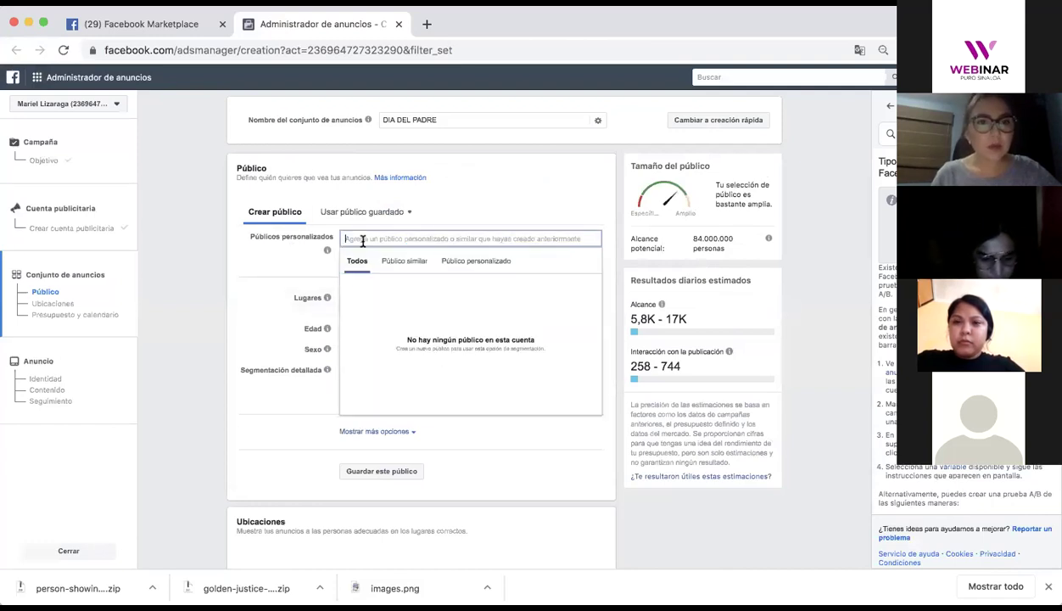
left_click(474, 191)
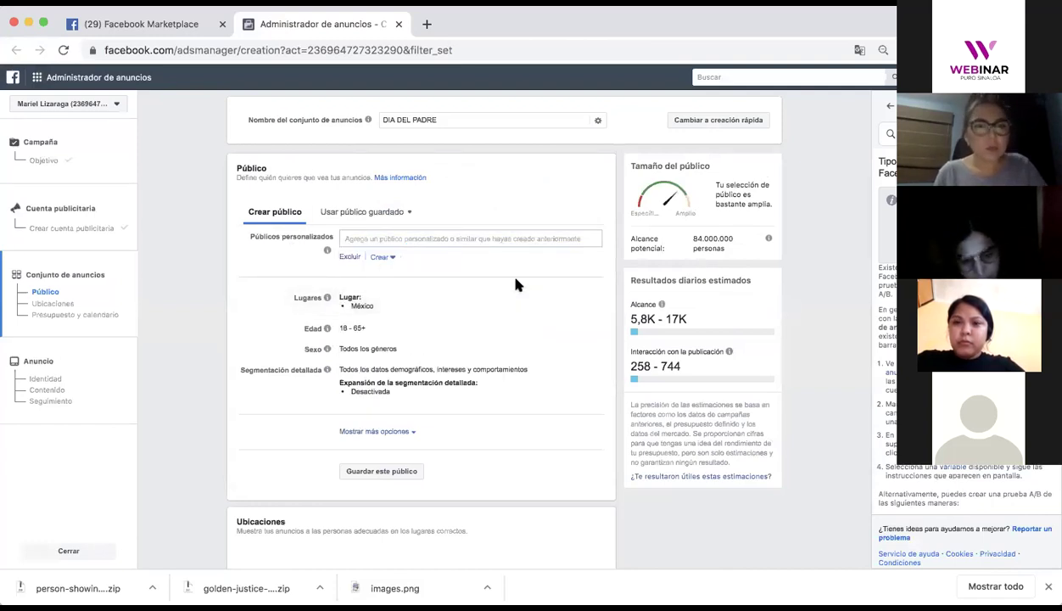
left_click(586, 299)
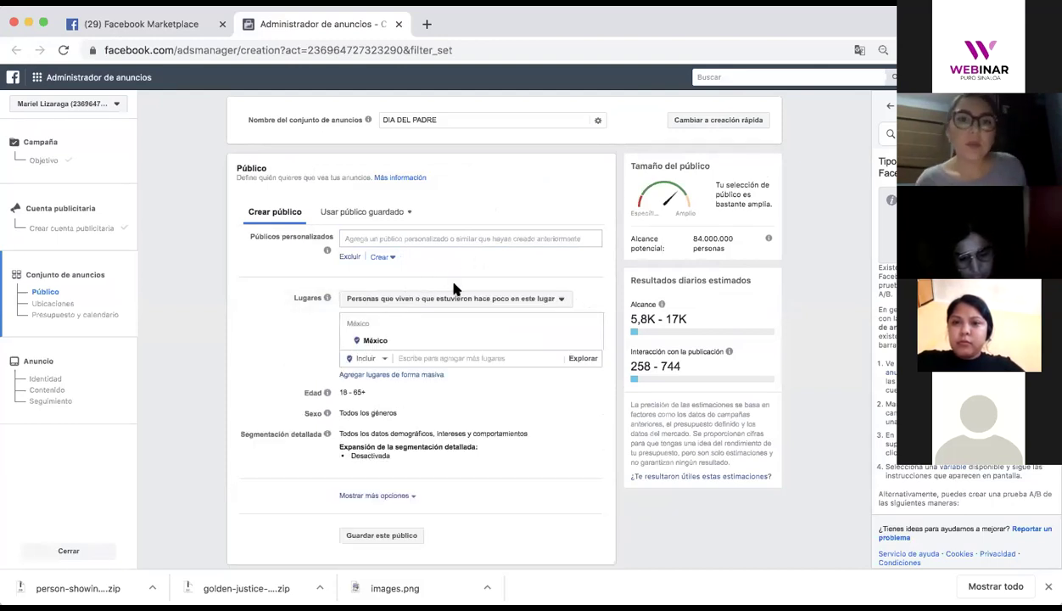
left_click(458, 240)
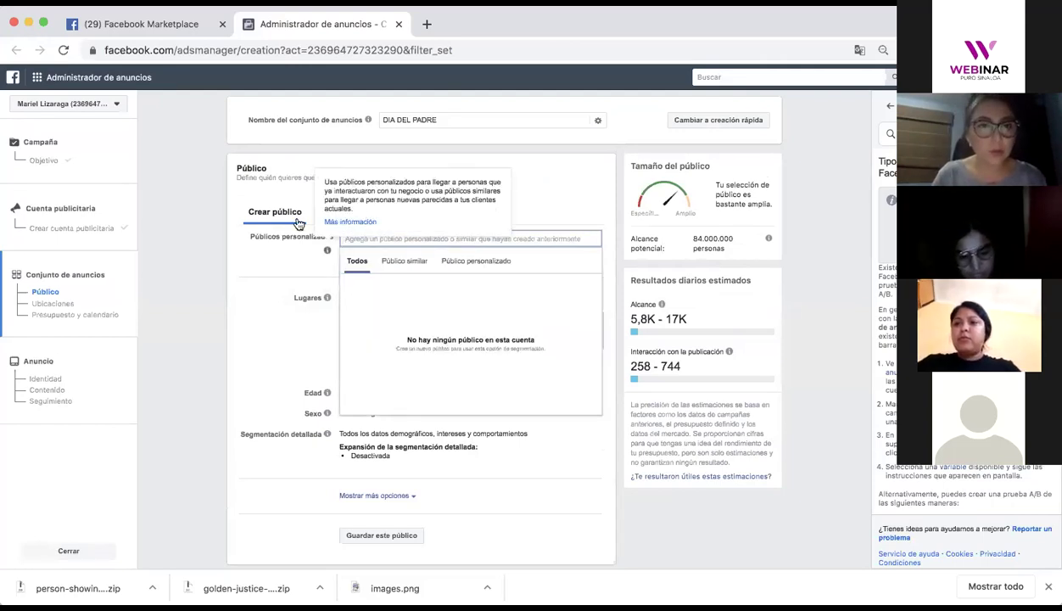
left_click(263, 309)
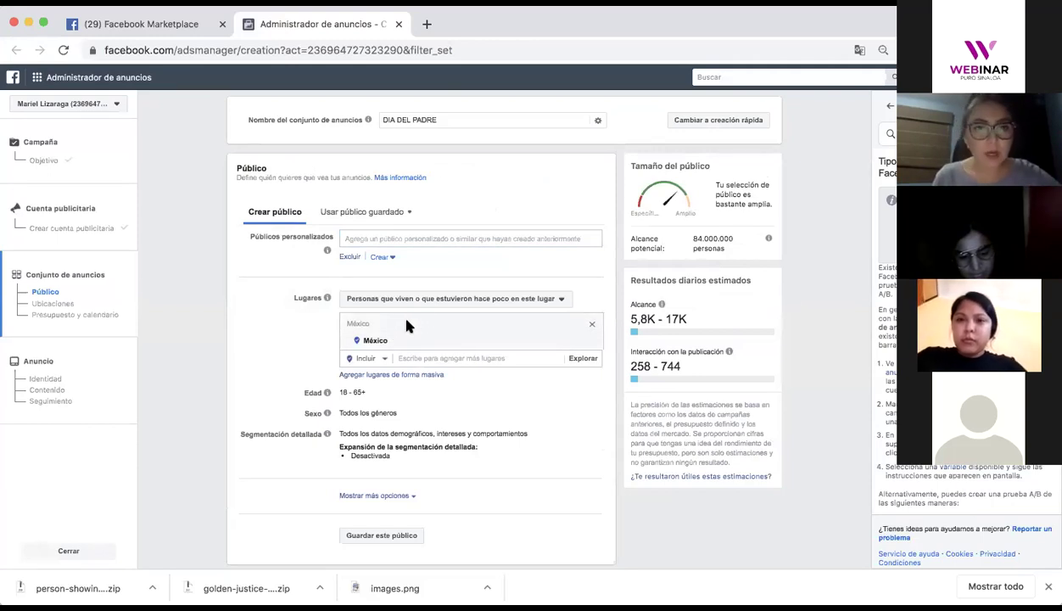
- Search 'sinaloa' and target Sinaloa, Mexico instead of México, cutting reach to 2.100.000
left_click(438, 359)
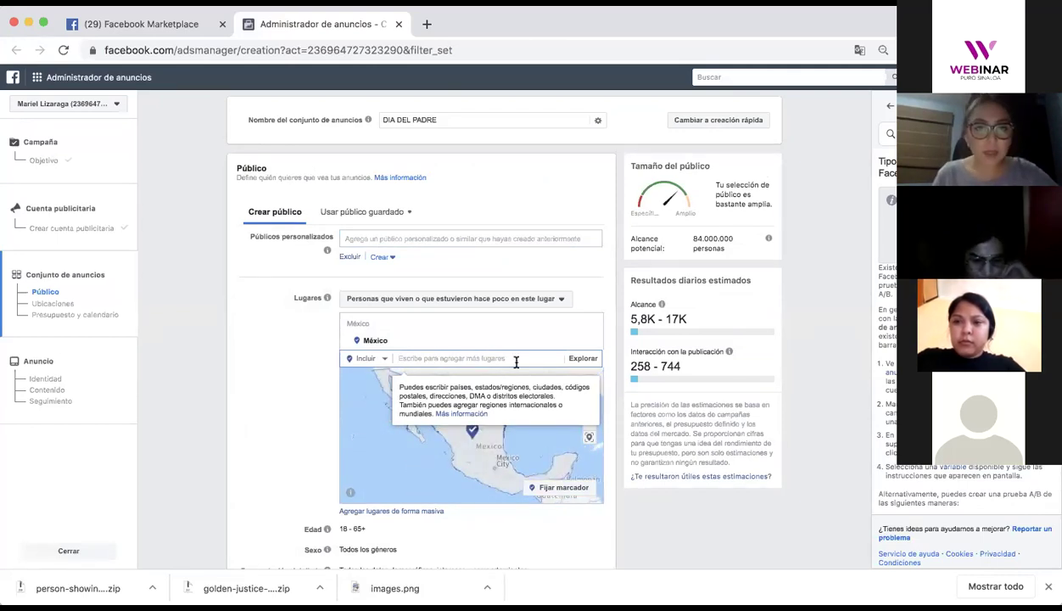
type("Sina")
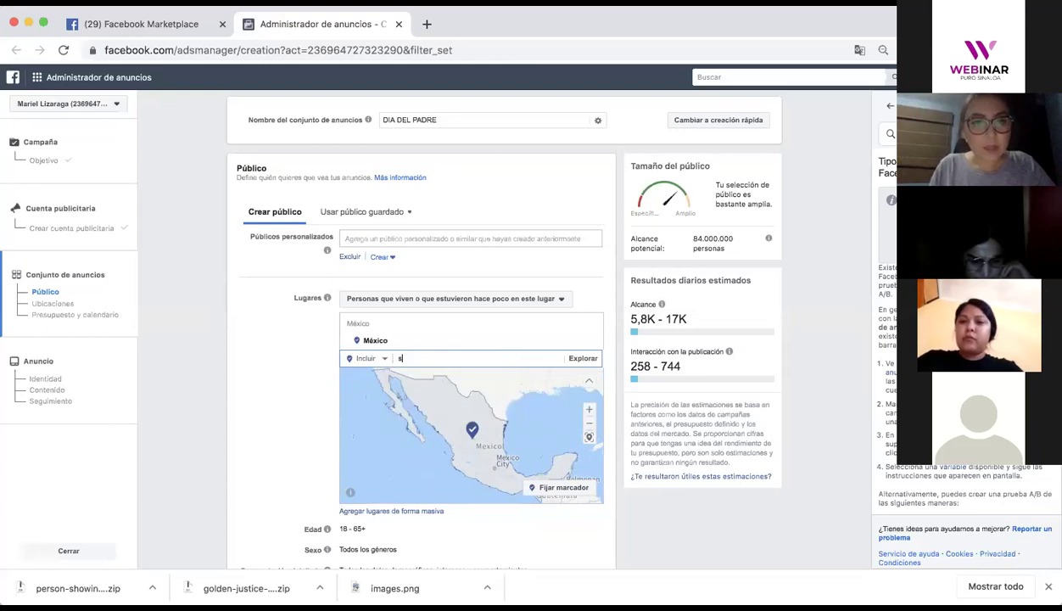
key("BackSpace")
key("BackSpace")
key("BackSpace")
key("BackSpace")
type("SIN")
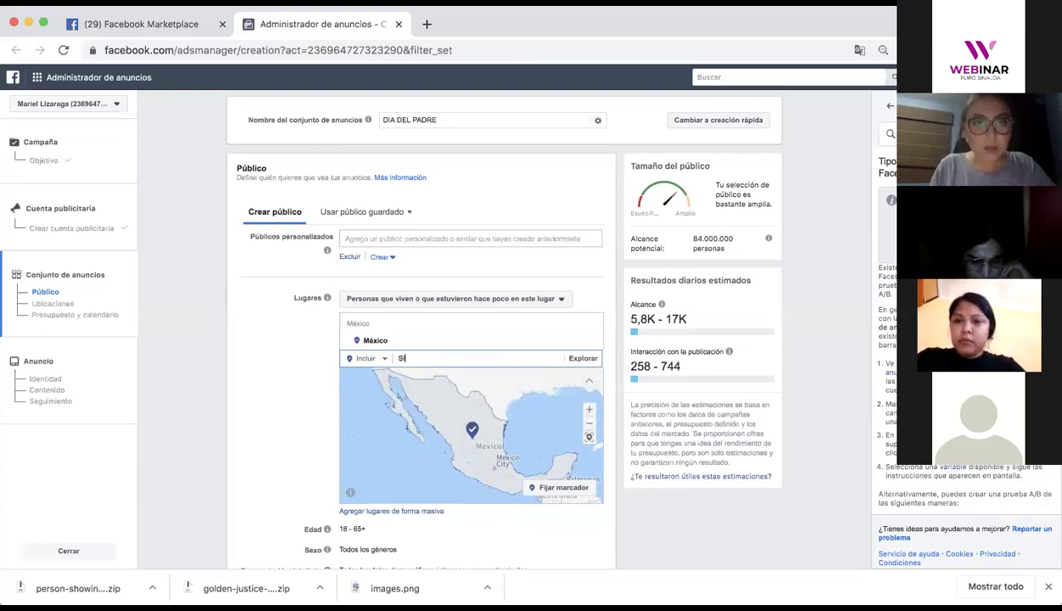
left_click(504, 360)
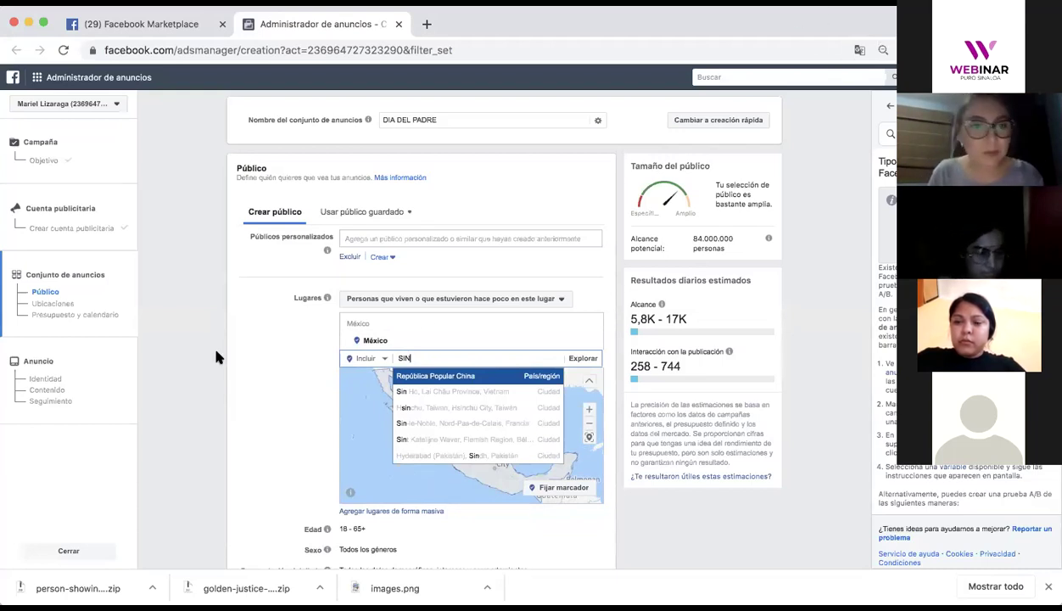
left_click(398, 356)
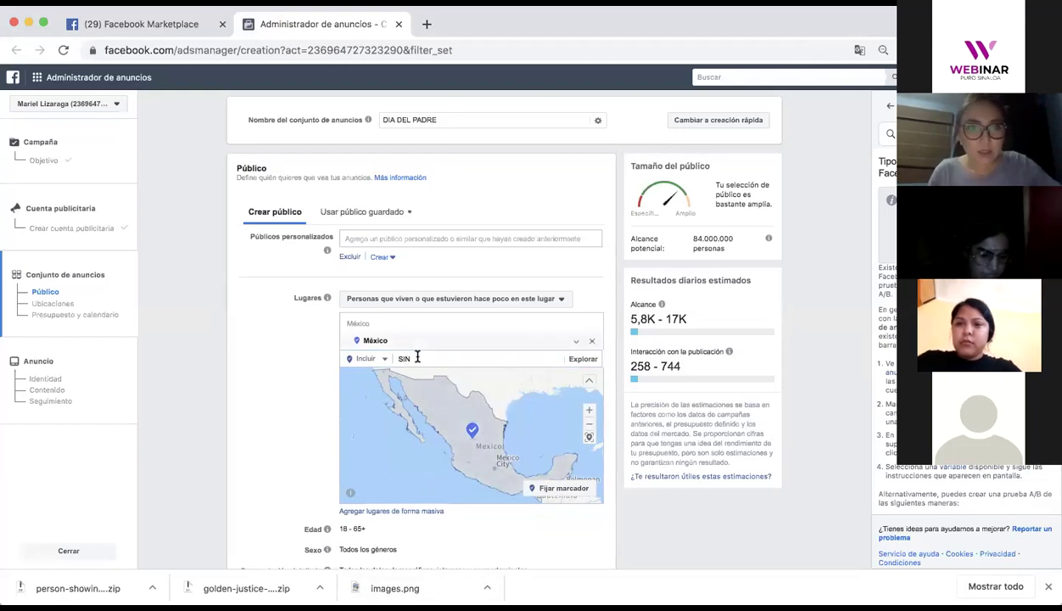
key("BackSpace")
key("BackSpace")
key("BackSpace")
type("sinal")
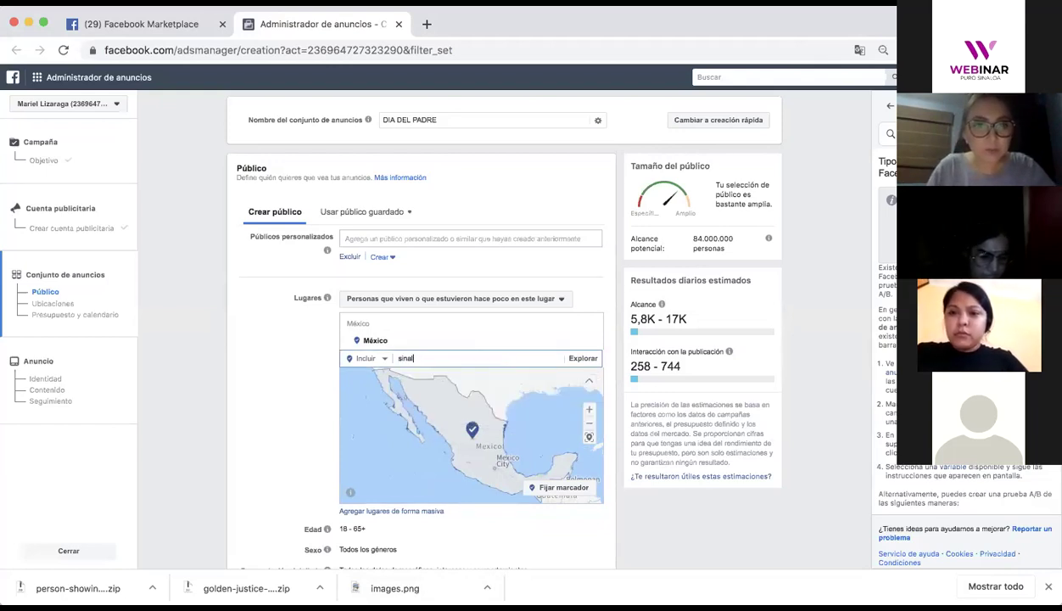
type("oa")
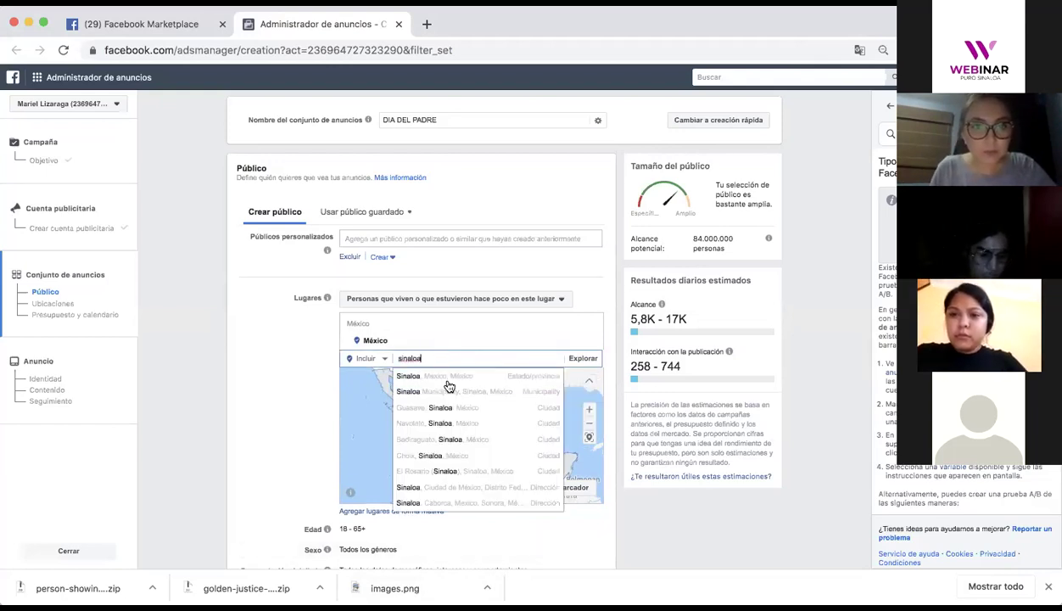
left_click(447, 385)
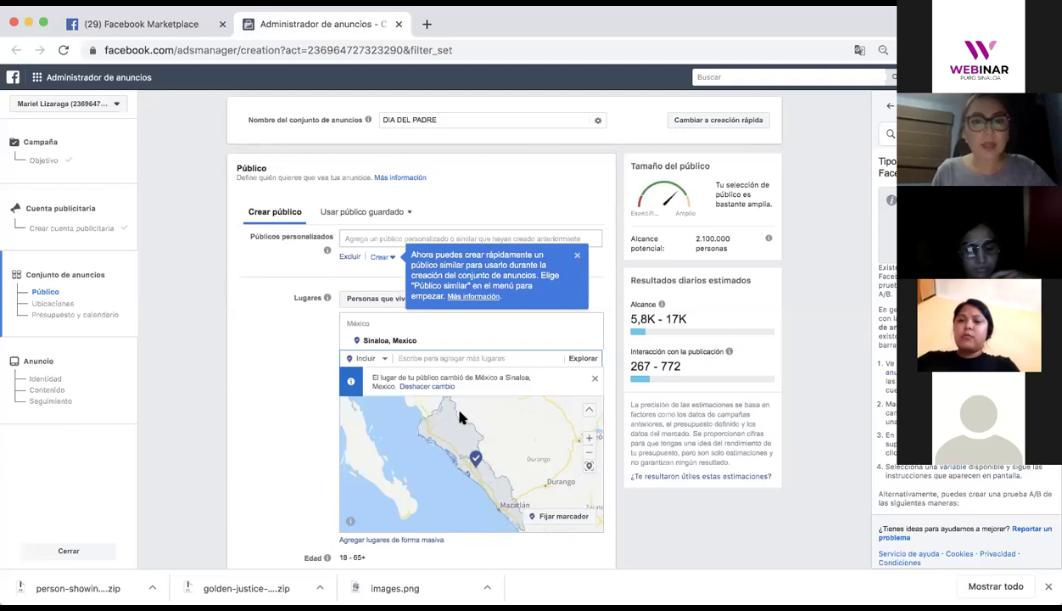
left_click(517, 359)
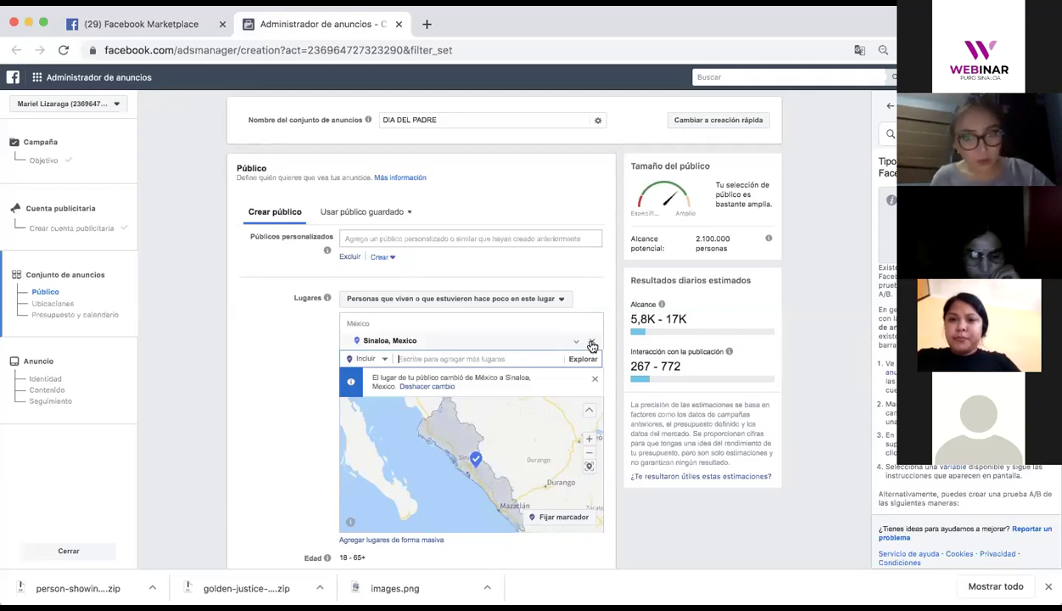
- Remove Sinaloa, Mexico and add Culiacán, Sinaloa, México as the target location
key("BackSpace")
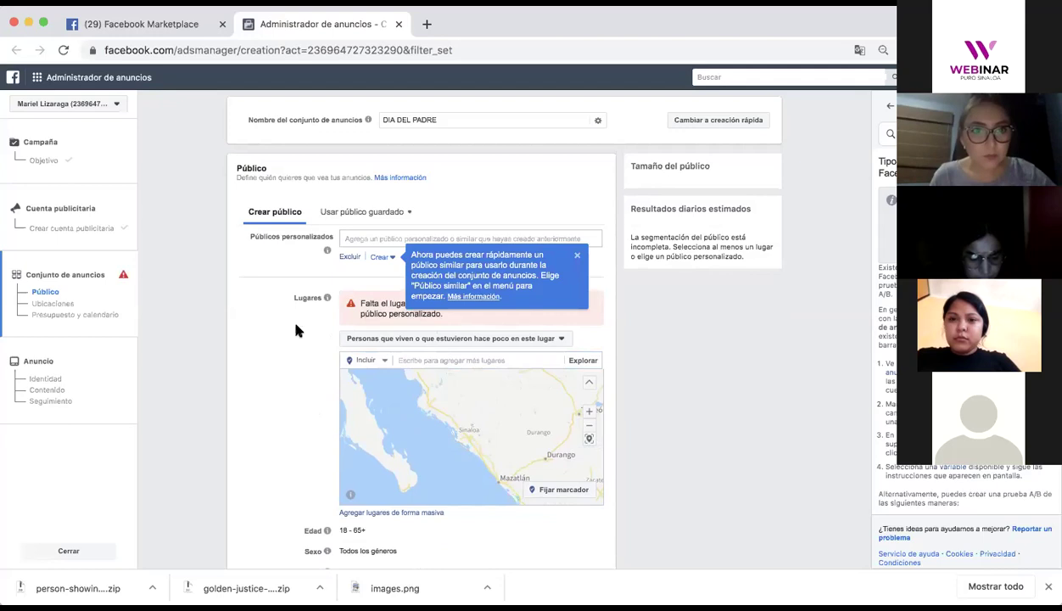
left_click(403, 312)
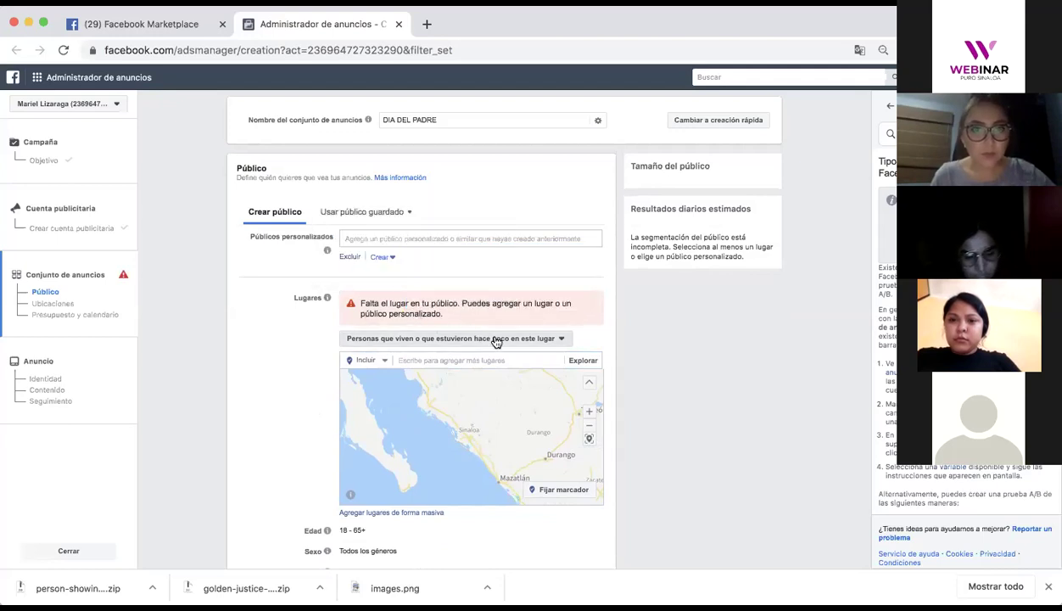
left_click(329, 298)
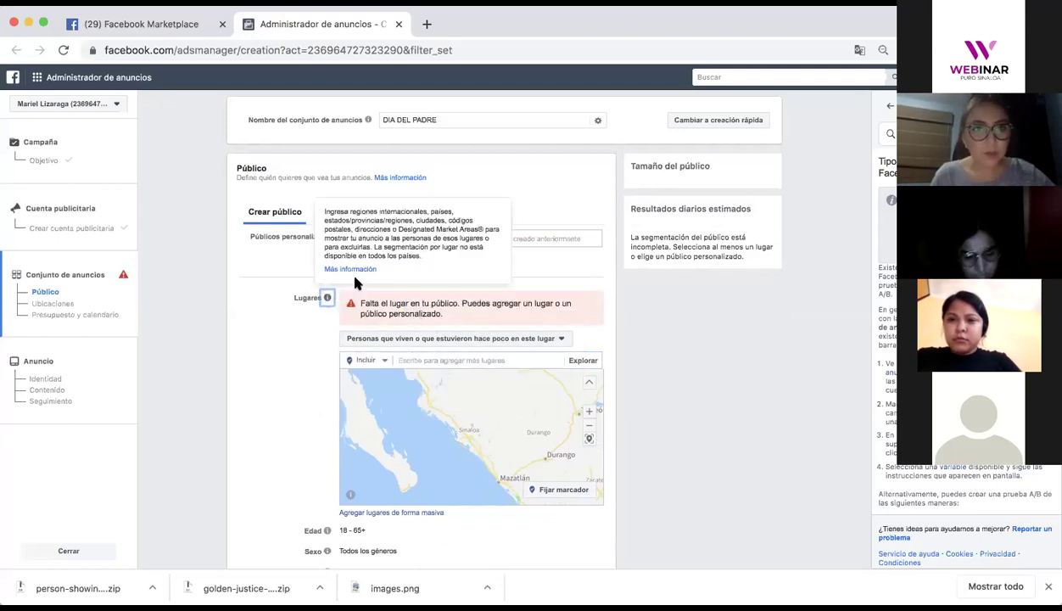
left_click(512, 360)
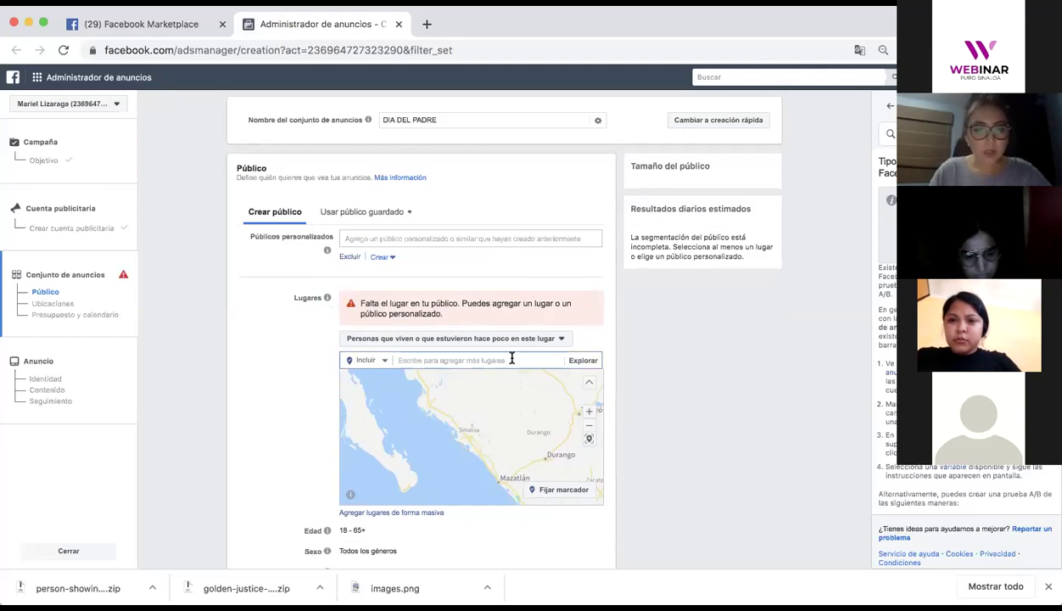
type("culiacan")
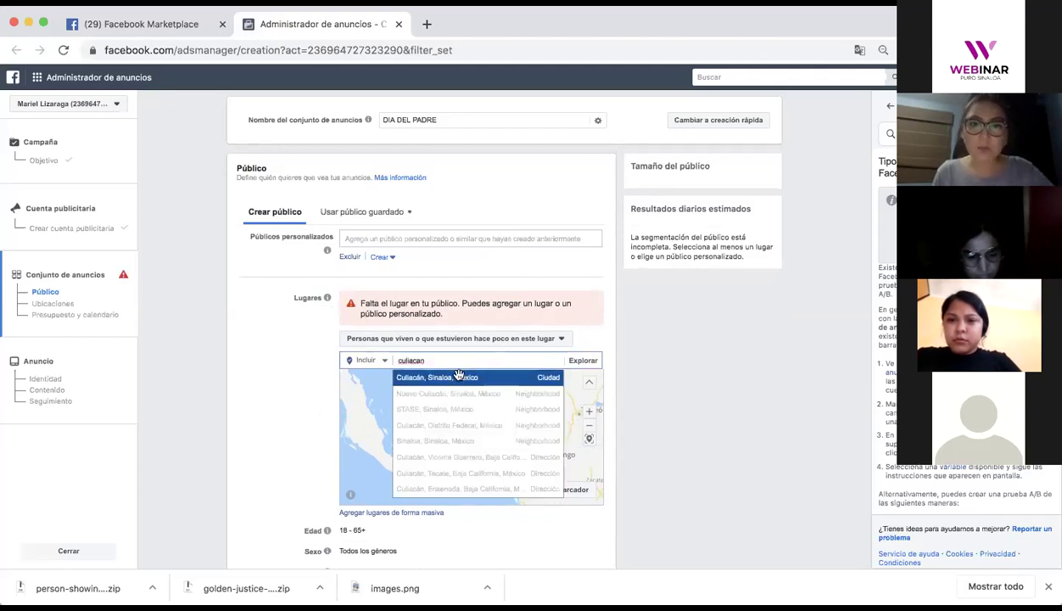
left_click(458, 377)
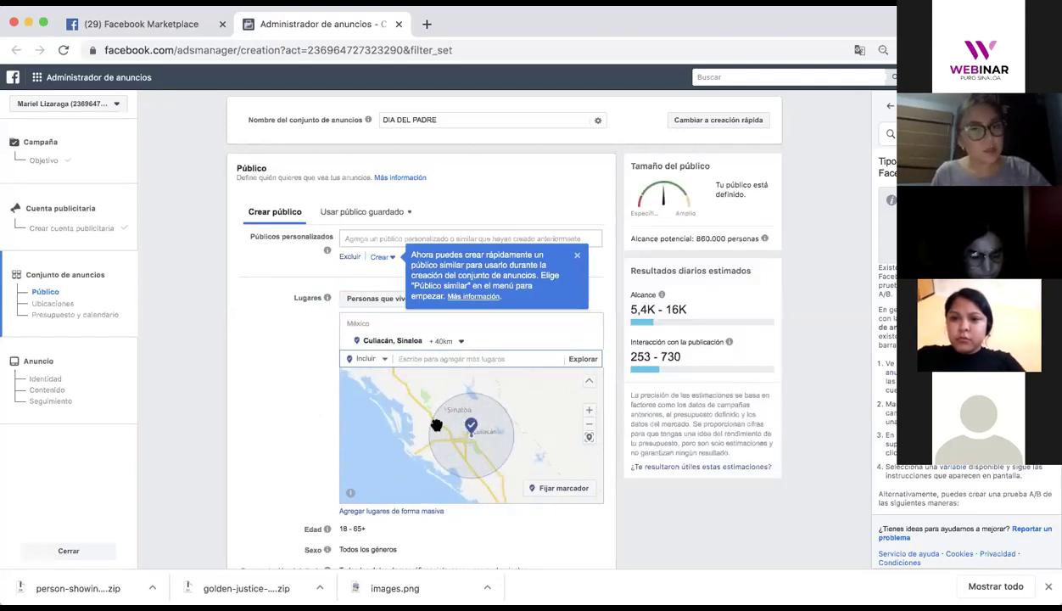
- Add Mazatlán, Sinaloa to the target locations beside Culiacán
left_click(428, 360)
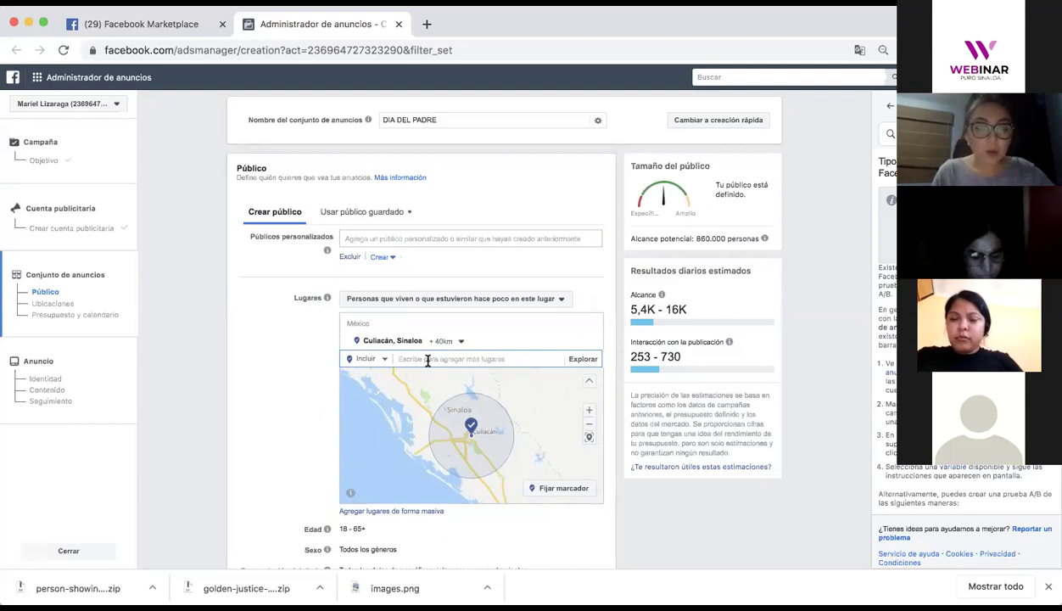
type("ma")
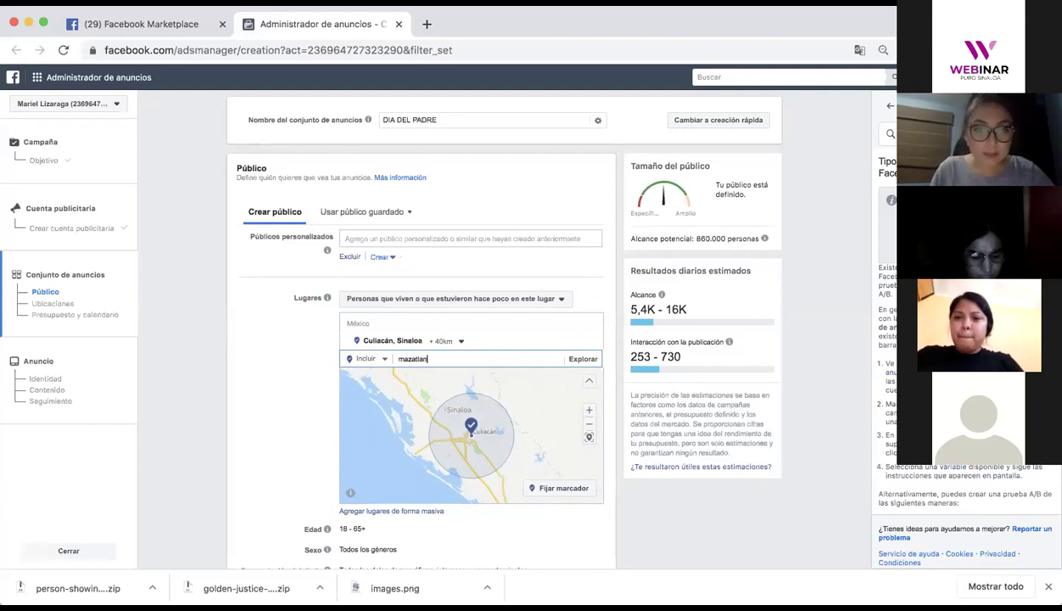
type("zatlan")
left_click(461, 376)
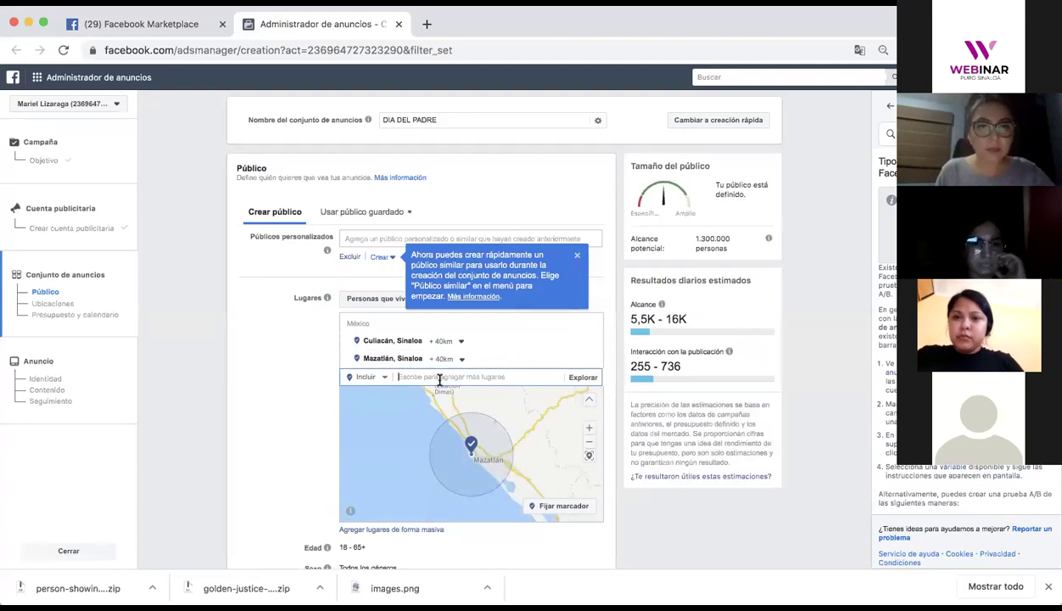
- Add Guasave, Sinaloa to the locations, then remove it again
left_click(438, 379)
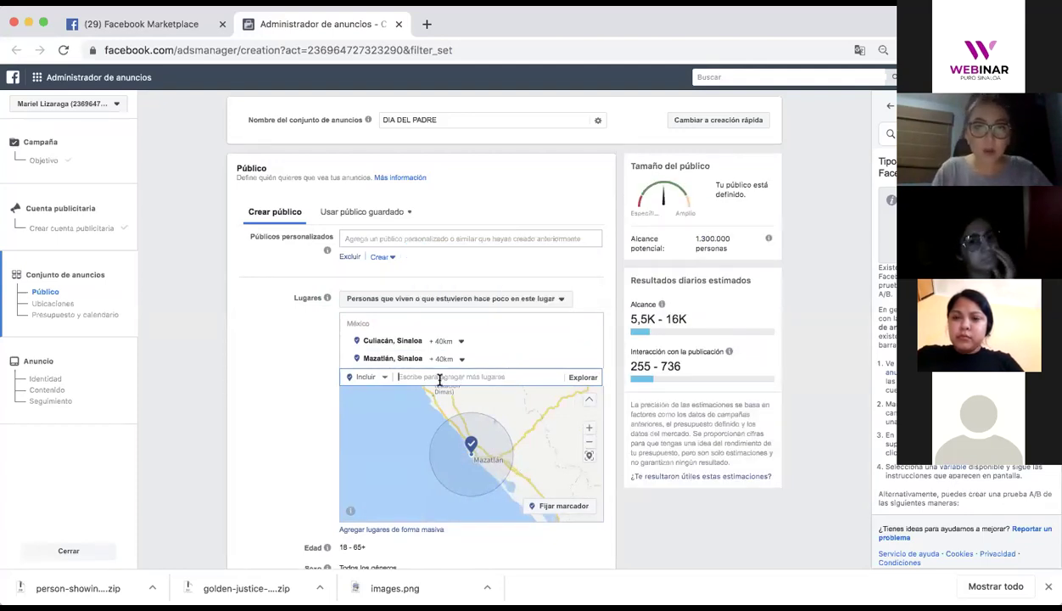
type("guasave")
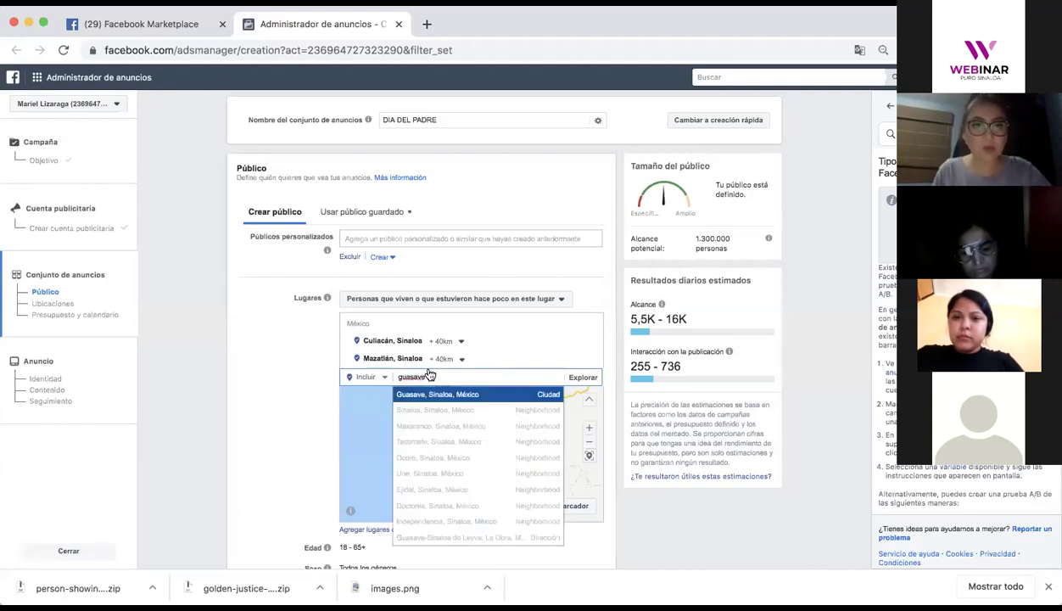
left_click(421, 396)
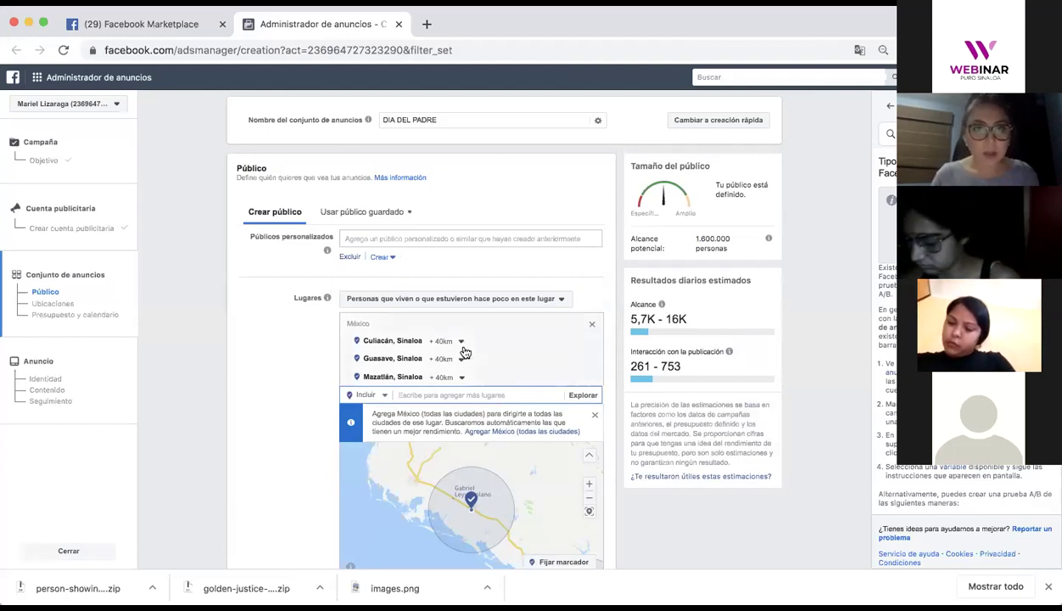
mouse_move(593, 362)
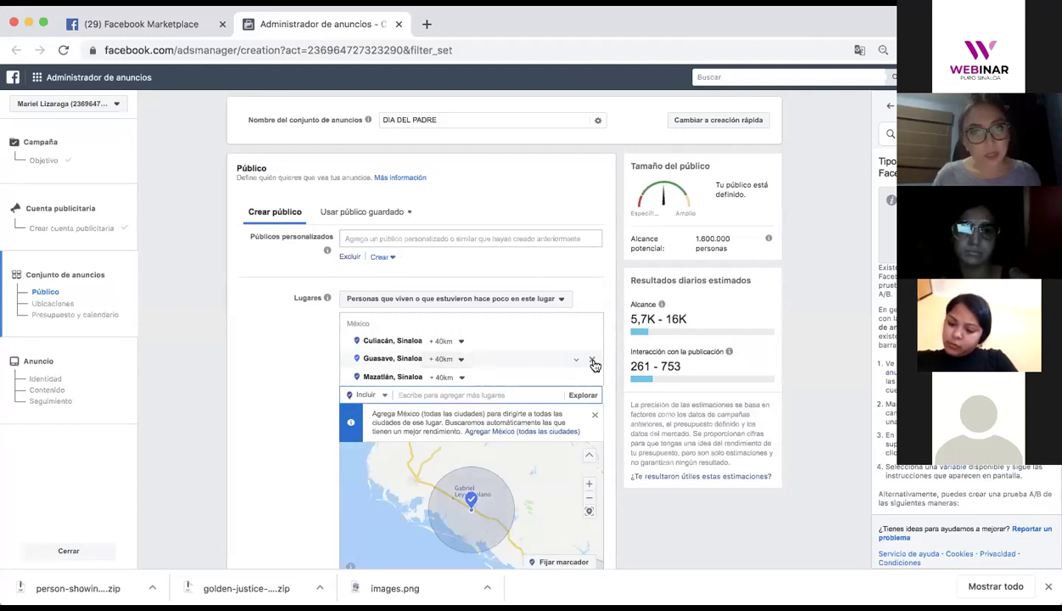
left_click(593, 362)
- Remove Mazatlán, Sinaloa from Lugares so only Culiacán, Sinaloa +40 km remains
left_click(593, 362)
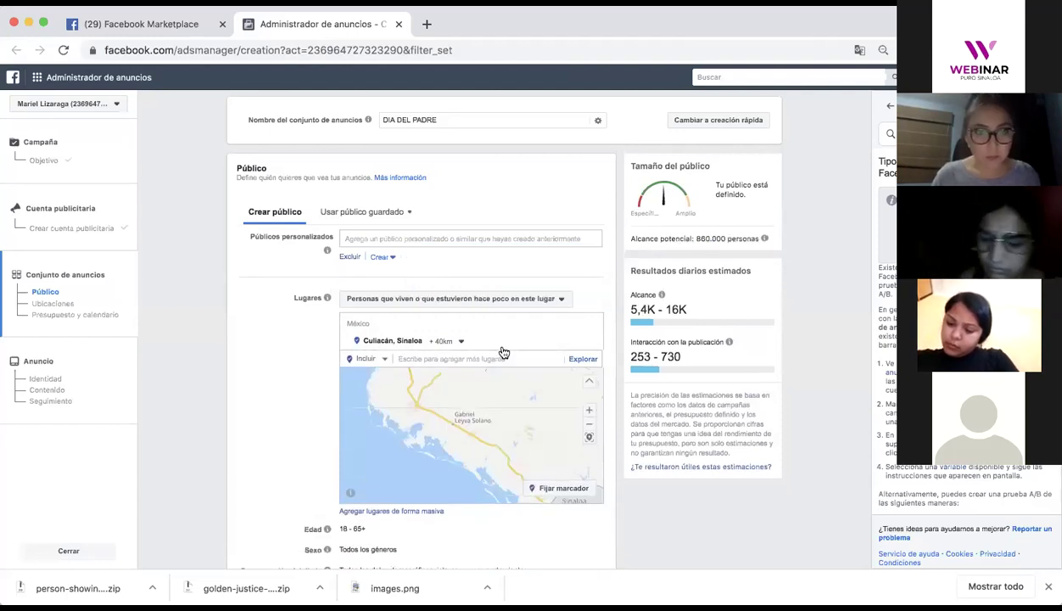
scroll(274, 382, "down", 2)
scroll(275, 382, "down", 5)
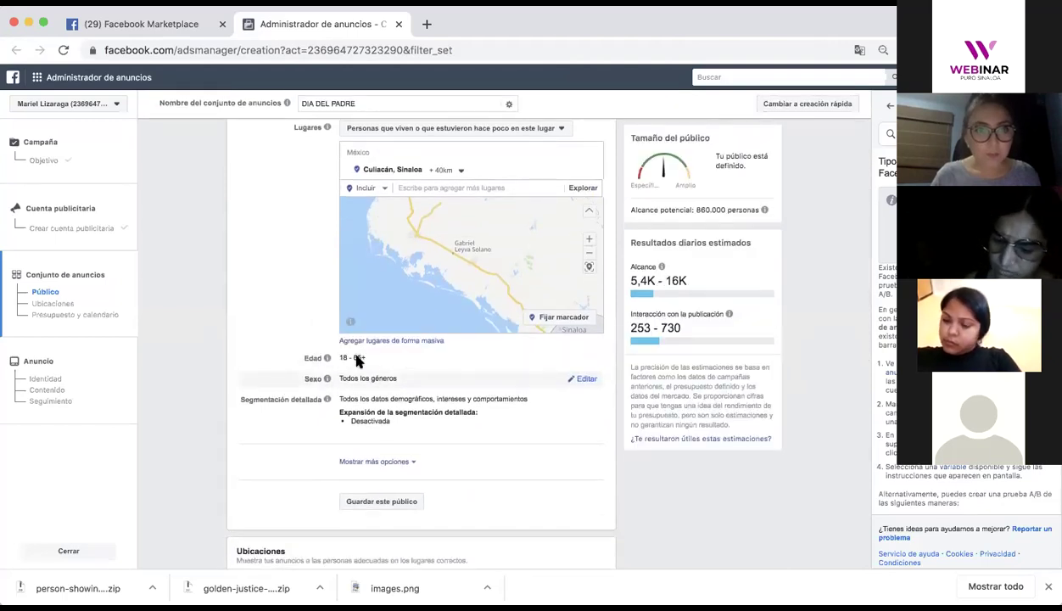
scroll(291, 314, "up", 3)
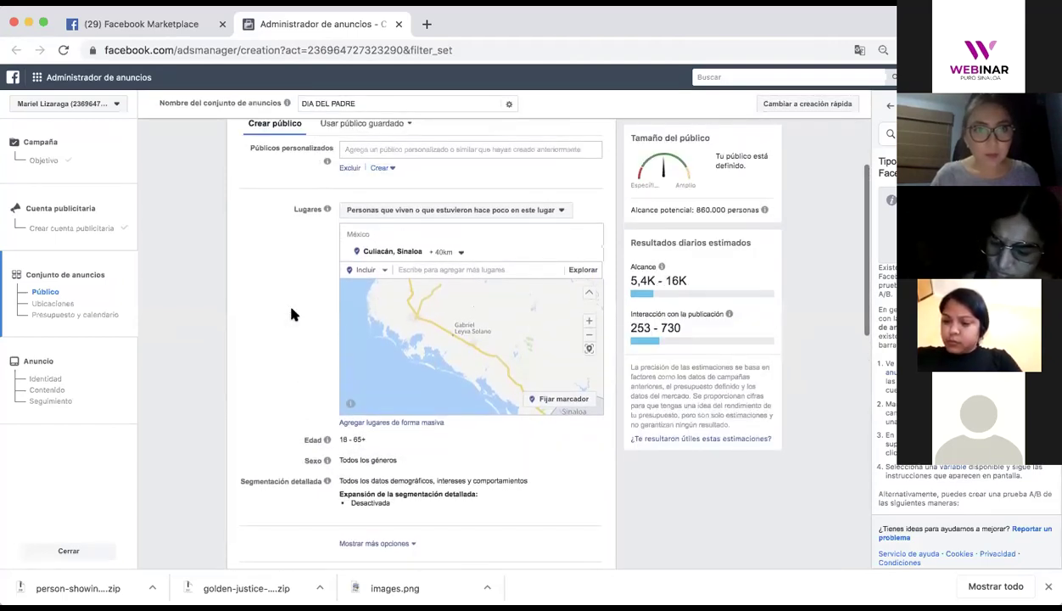
scroll(291, 315, "up", 1)
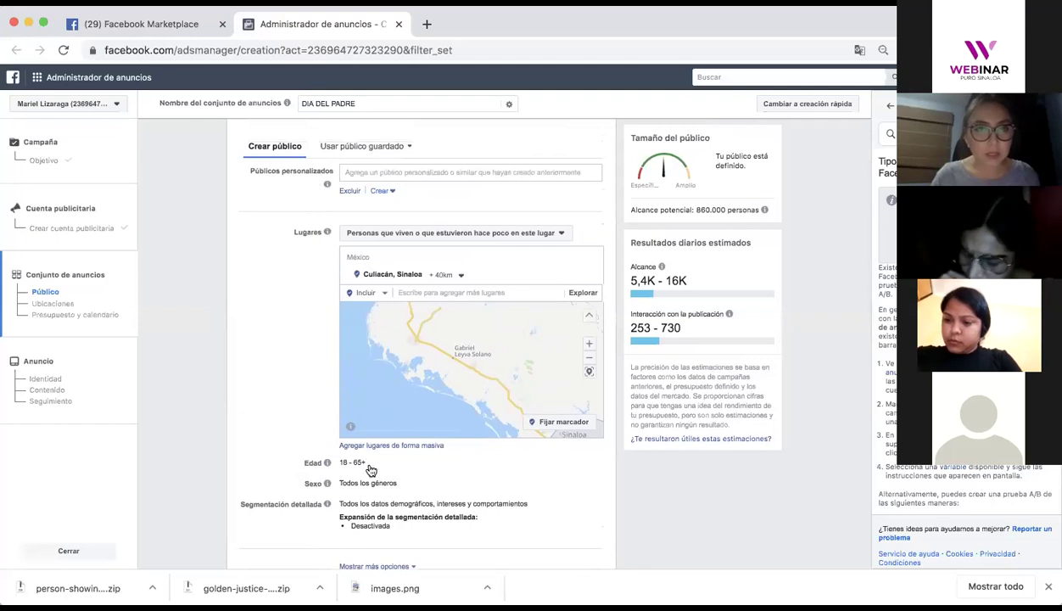
- Leave the Edad range at 18 to 65+, then switch to PowerPoint's MODULO III slide 6
left_click(583, 463)
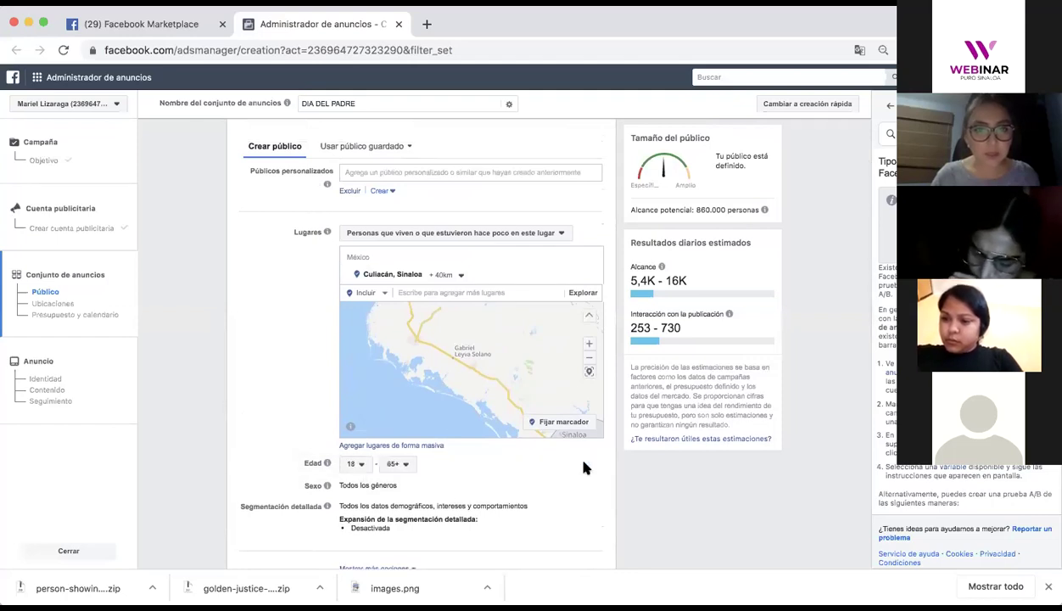
left_click(358, 467)
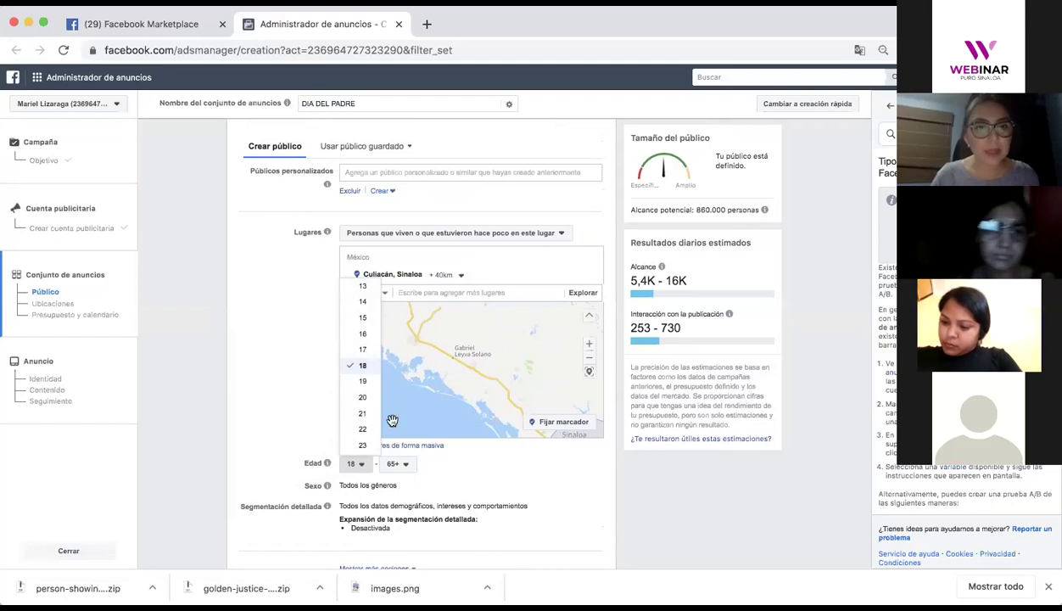
left_click(408, 468)
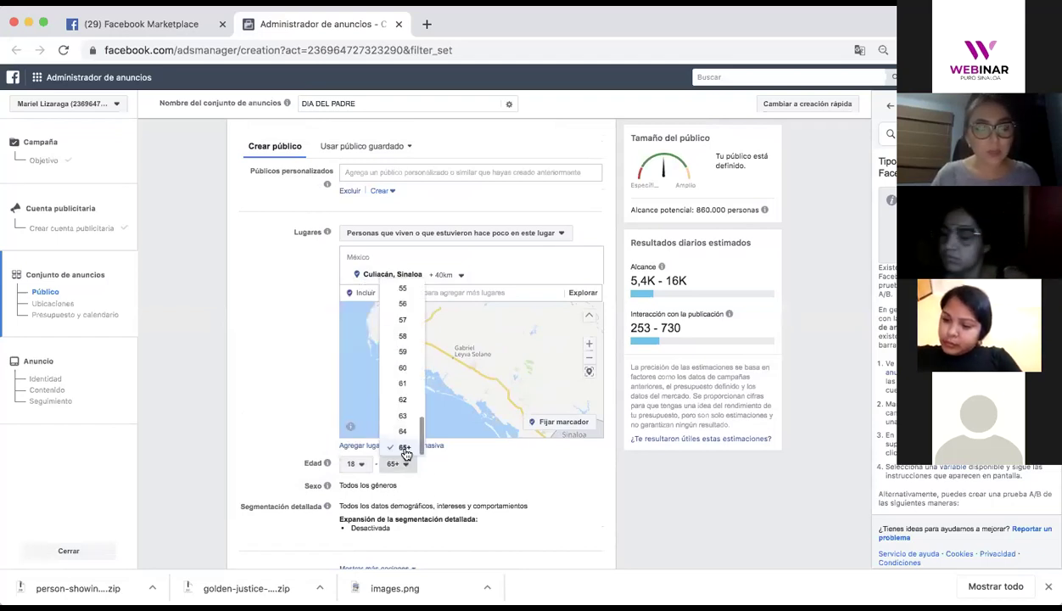
left_click(354, 464)
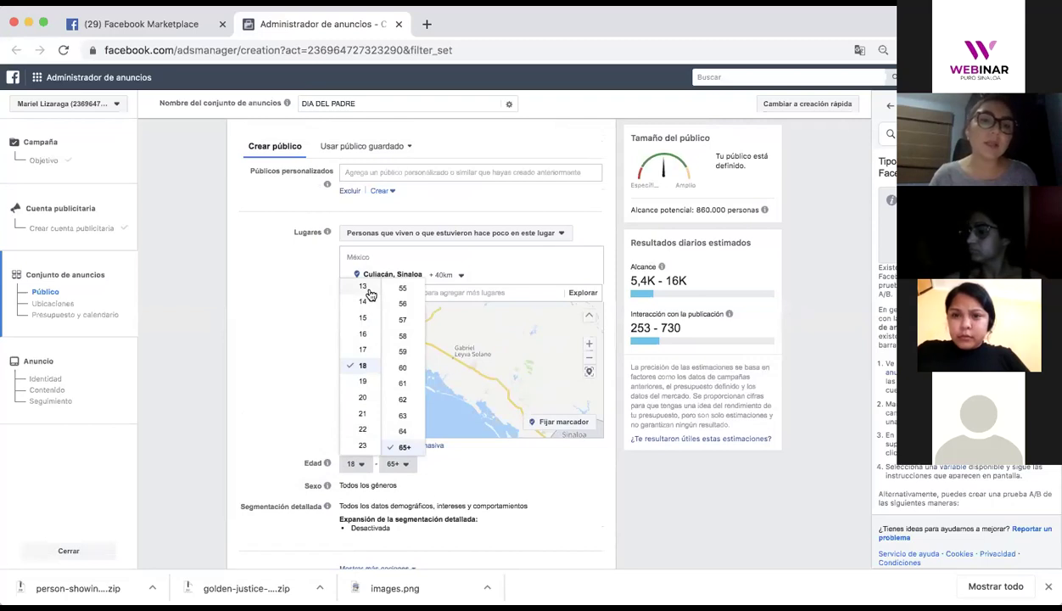
left_click(301, 328)
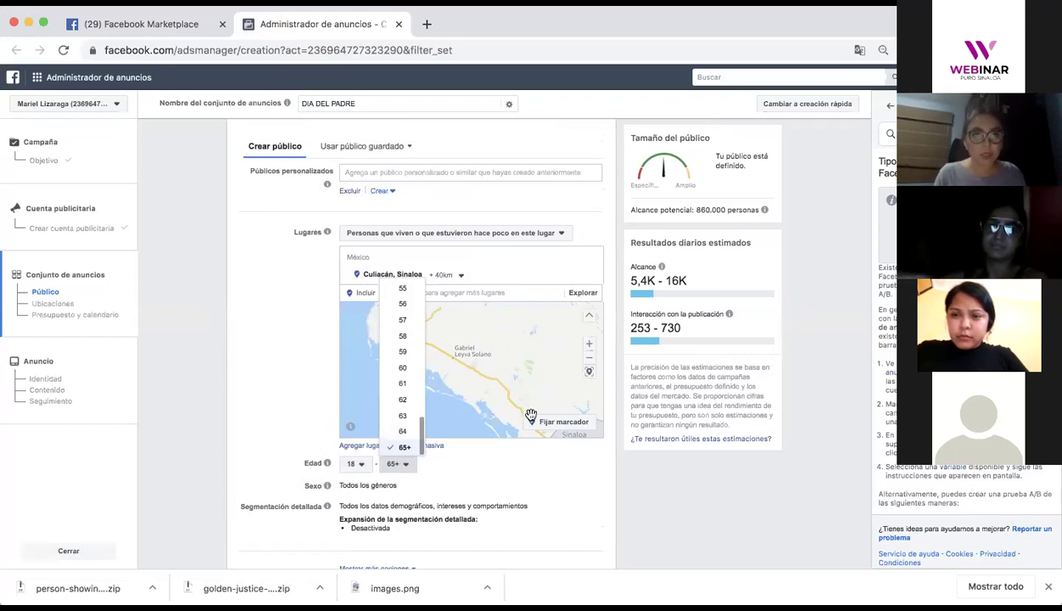
left_click(648, 485)
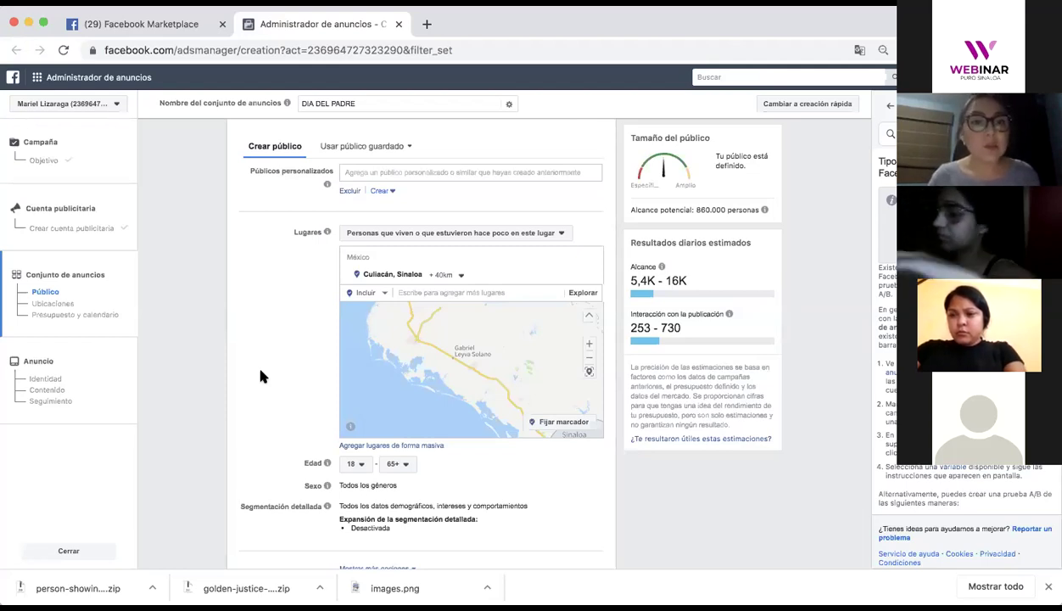
scroll(261, 375, "down", 1)
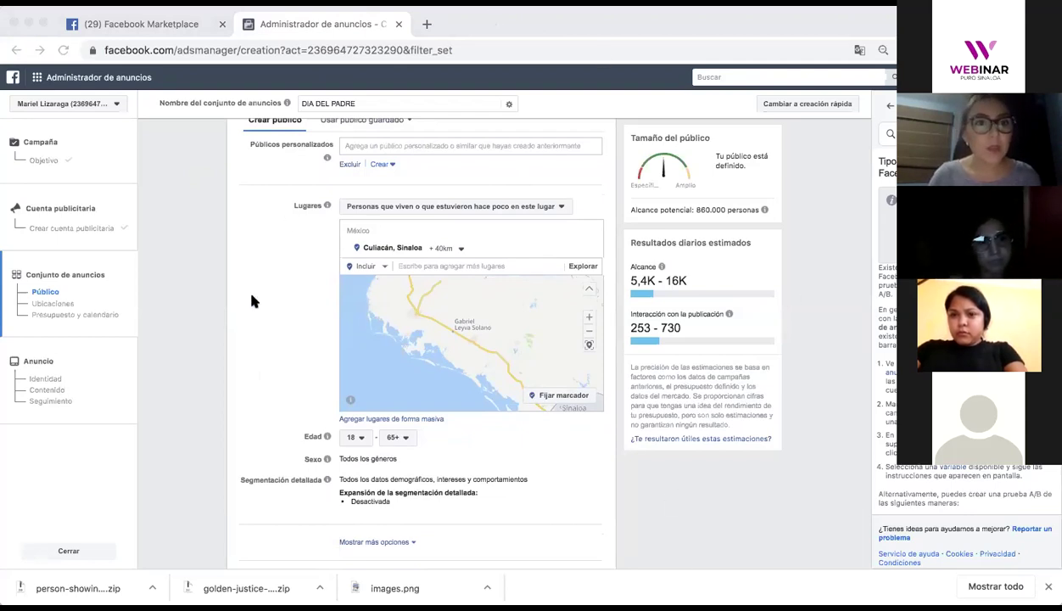
key("super+Tab")
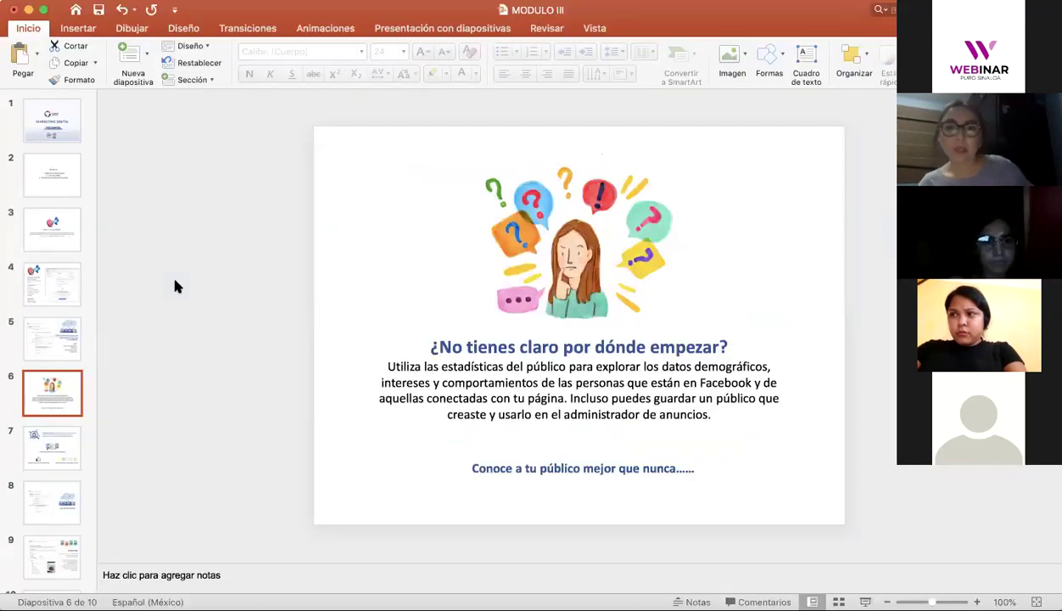